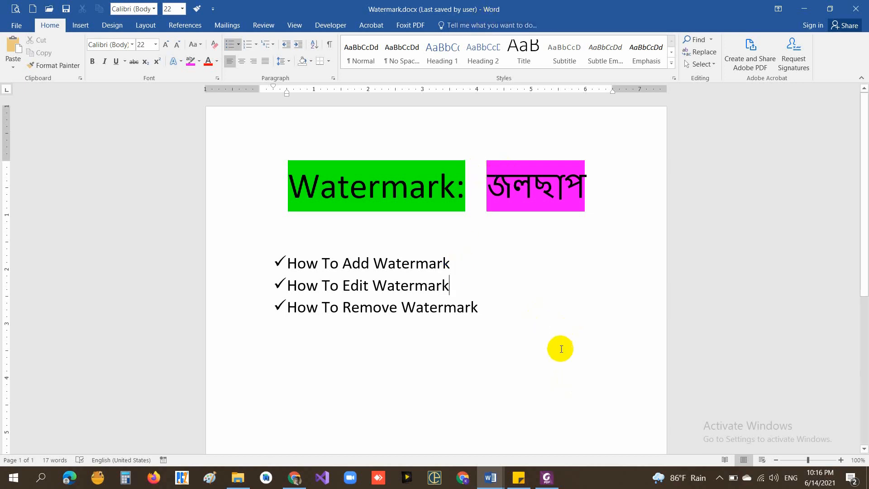
Switch to Foxit PhantomPDF and examine the sample watermark in WterMark Example.pdf
left_click(547, 478)
scroll(280, 154, "up", 3)
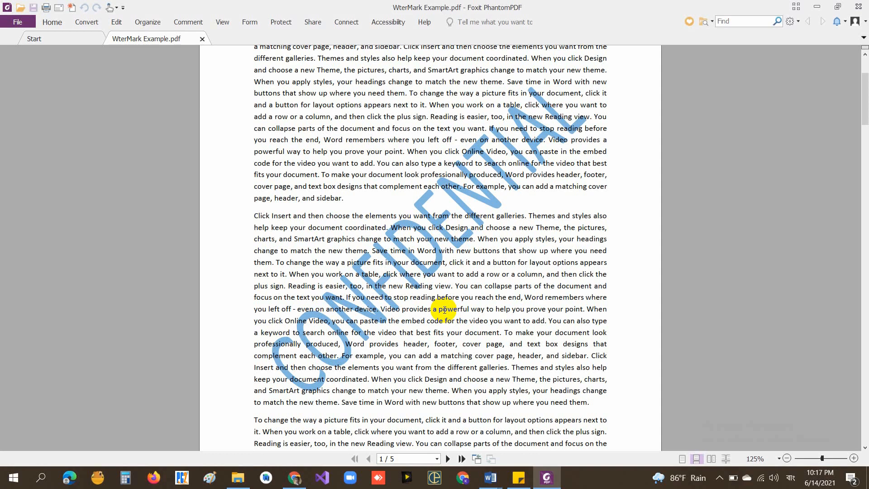
key("alt+Tab")
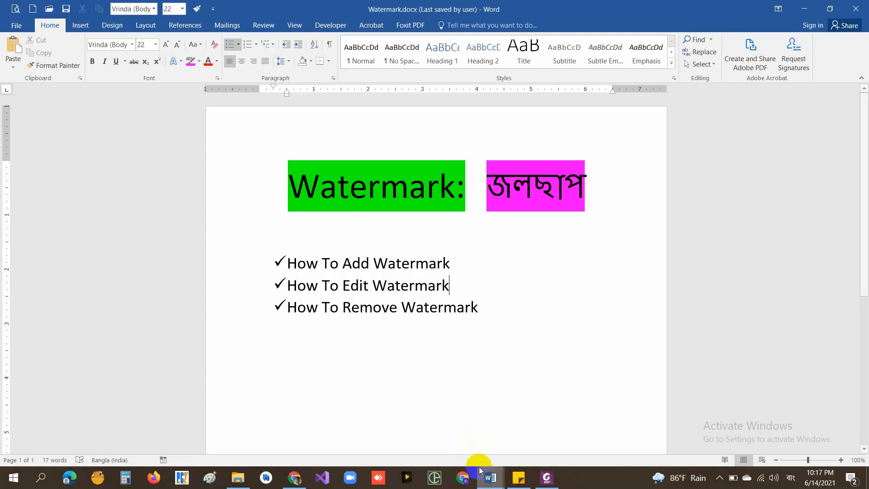
Switch to the WterMark 1.docx document in Word and look over its first page
left_click(490, 477)
left_click(492, 446)
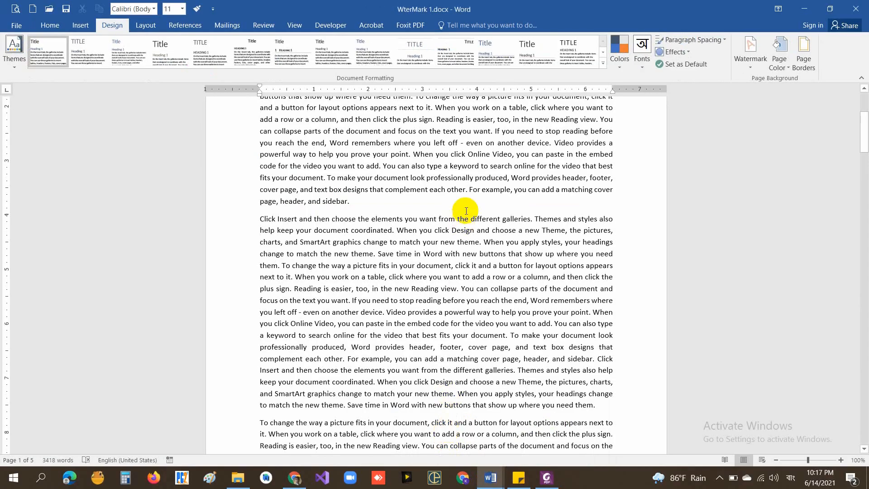
scroll(469, 207, "up", 3)
scroll(469, 207, "up", 3)
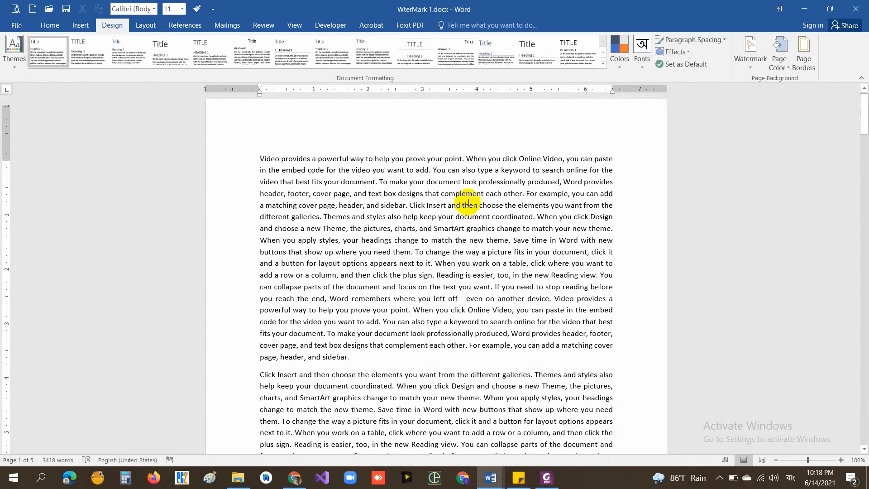
scroll(469, 201, "down", 8)
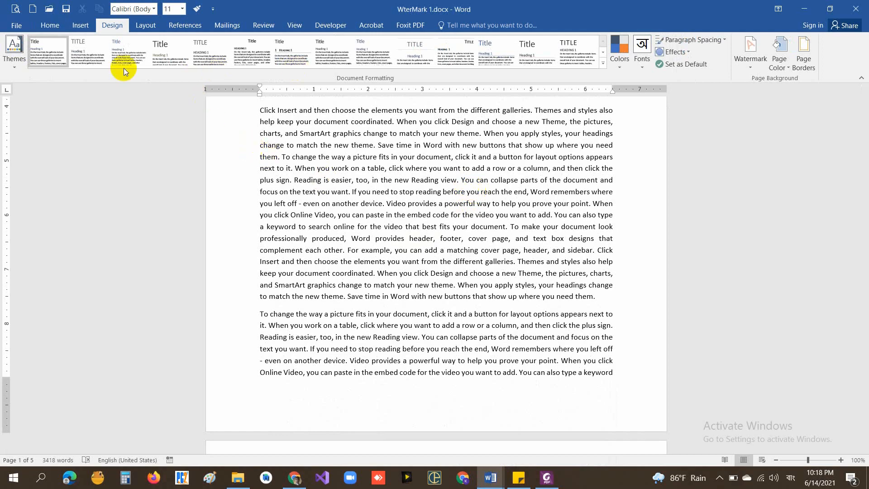
Add the built-in CONFIDENTIAL 1 watermark to the document
left_click(107, 27)
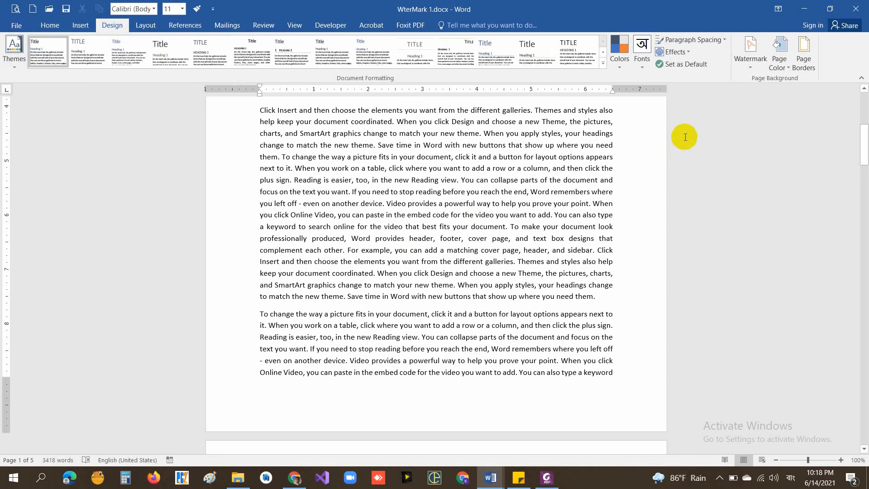
scroll(725, 91, "up", 6)
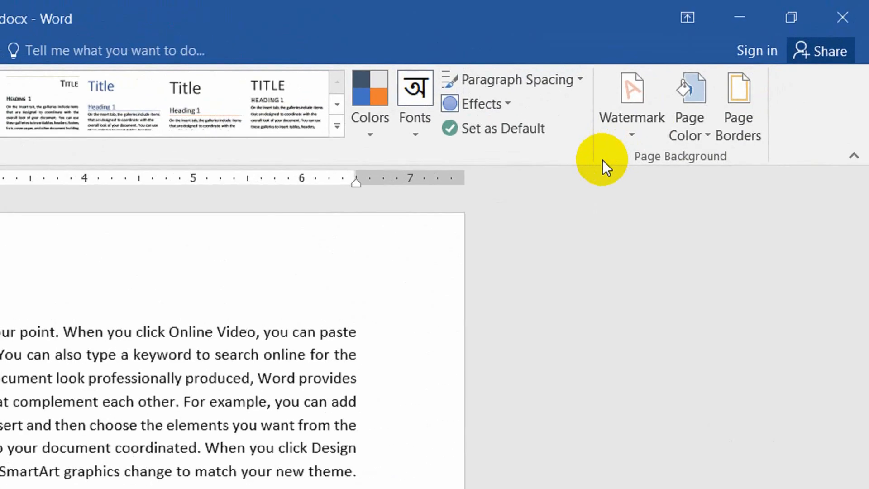
left_click(634, 137)
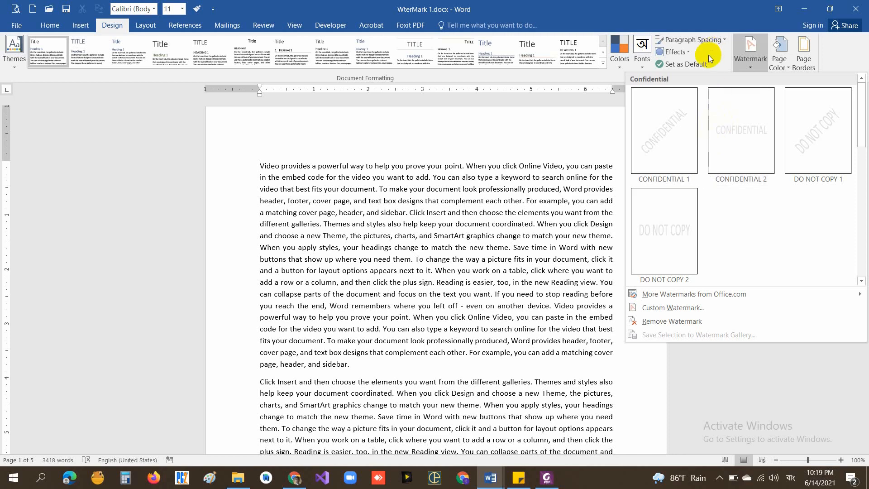
left_click(679, 128)
Look through all the document's pages to check the CONFIDENTIAL watermark on each one
scroll(548, 282, "down", 7)
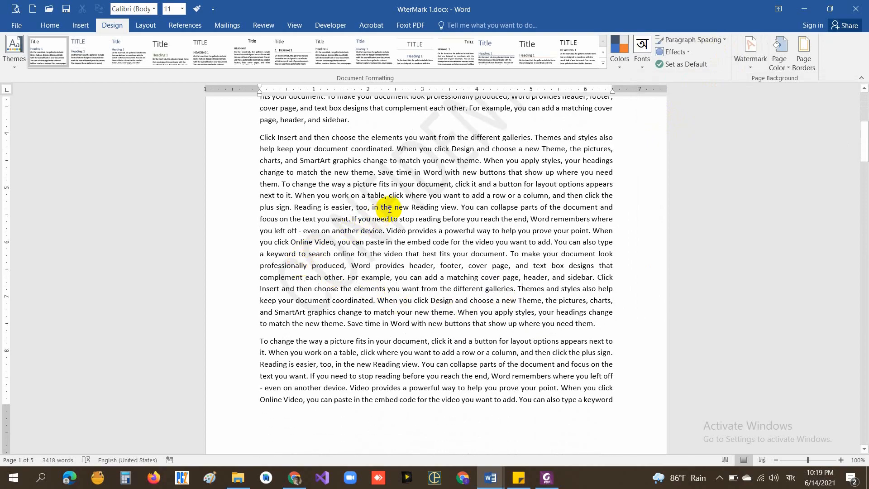
scroll(440, 255, "down", 10)
scroll(440, 255, "down", 20)
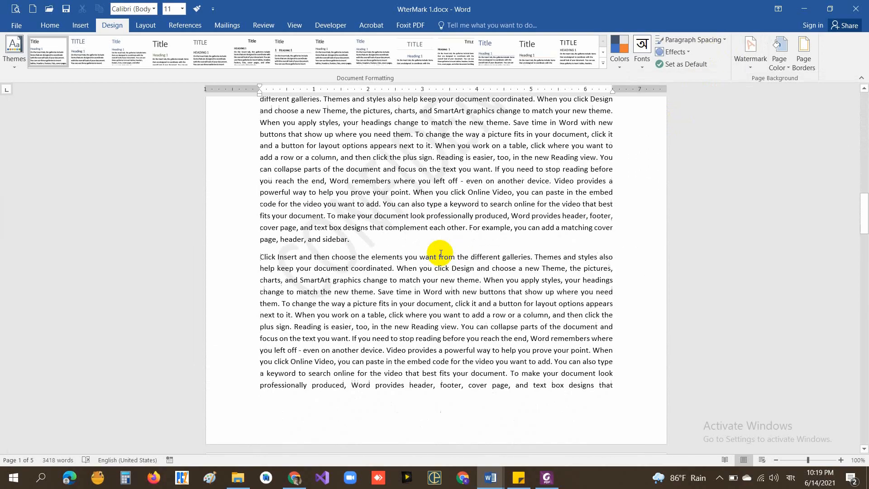
scroll(382, 253, "down", 20)
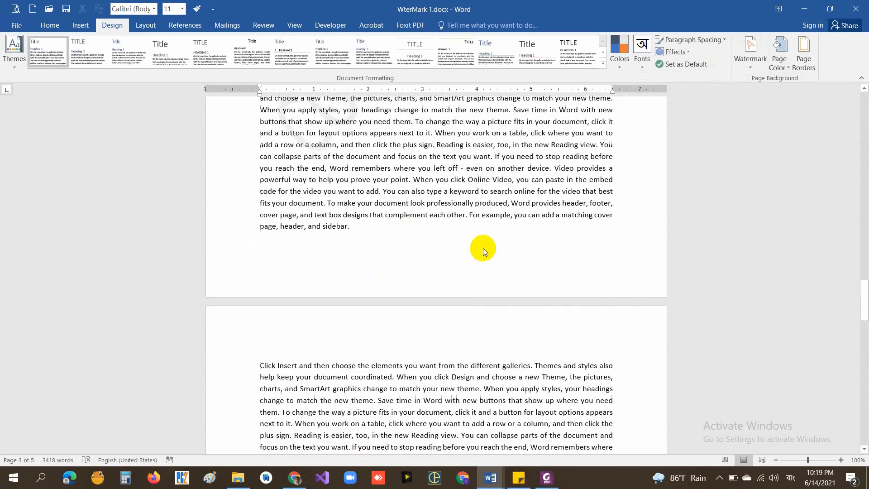
scroll(487, 240, "down", 8)
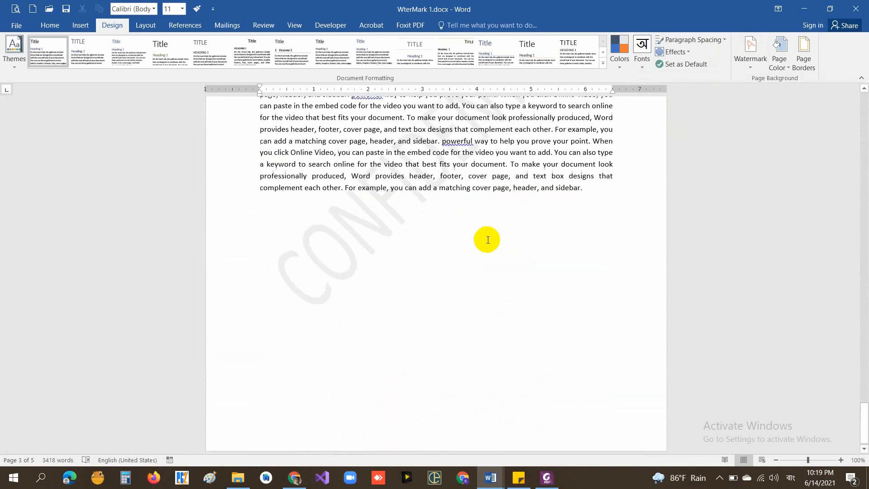
scroll(407, 222, "up", 15)
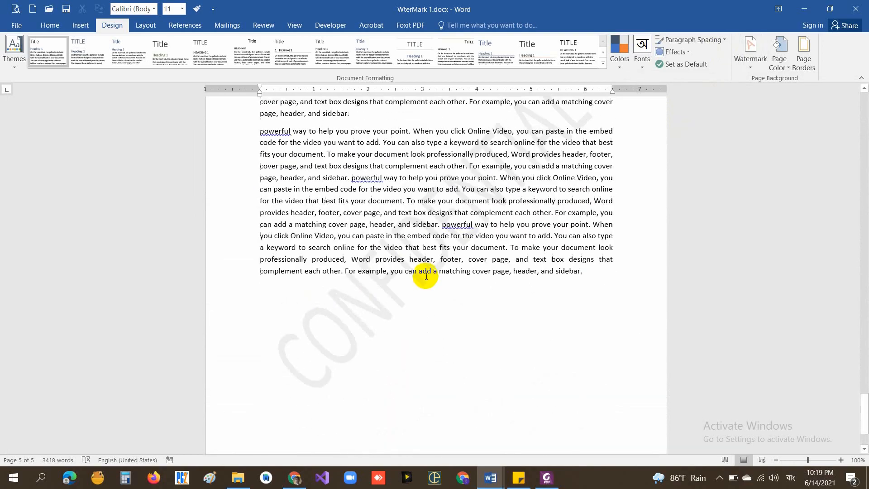
scroll(426, 276, "up", 15)
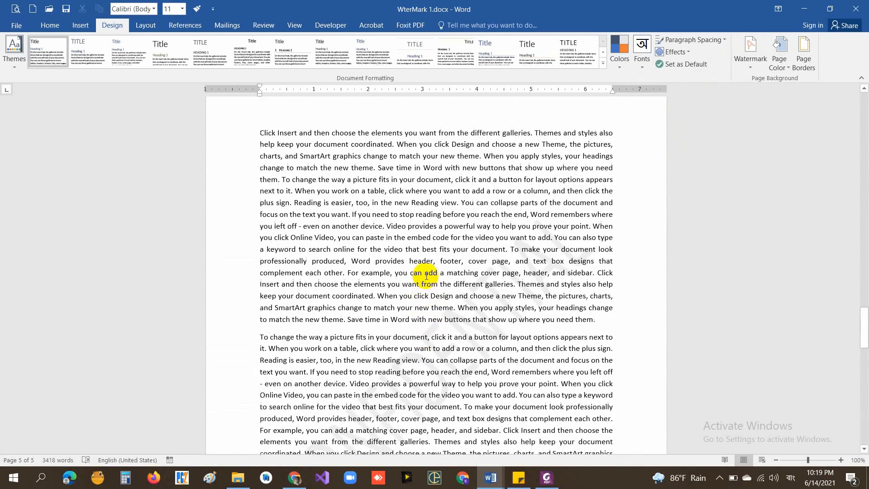
scroll(427, 276, "up", 12)
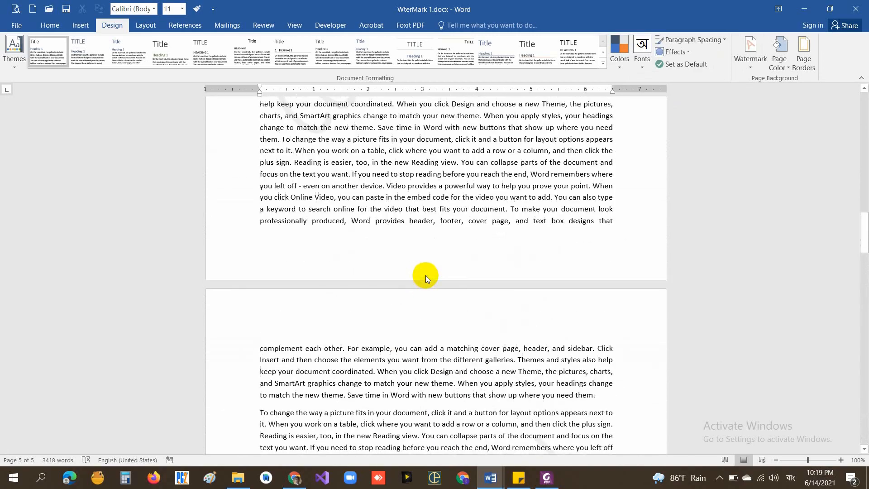
scroll(426, 277, "up", 3)
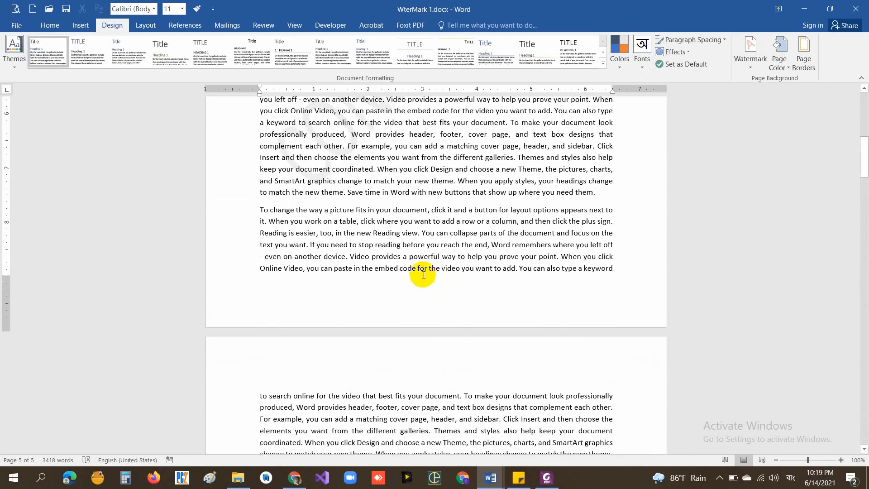
In the custom watermark settings, keep the text size at Auto and set the text color to standard blue
left_click(751, 69)
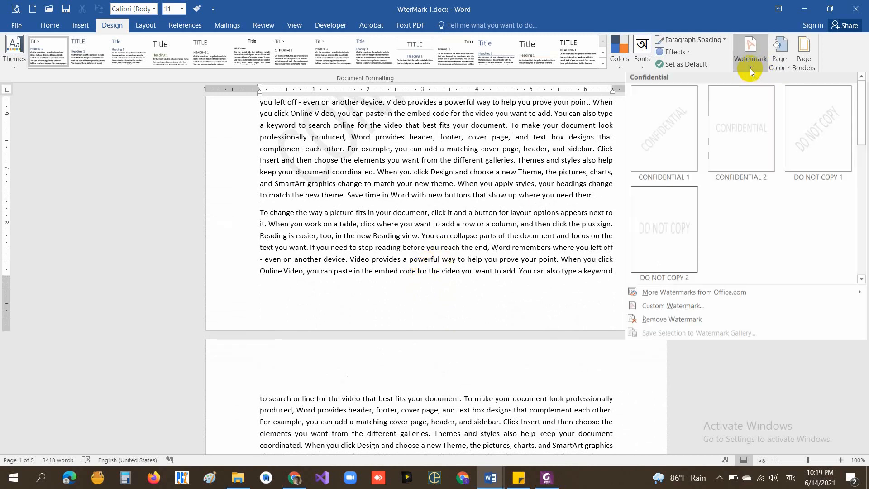
left_click(676, 308)
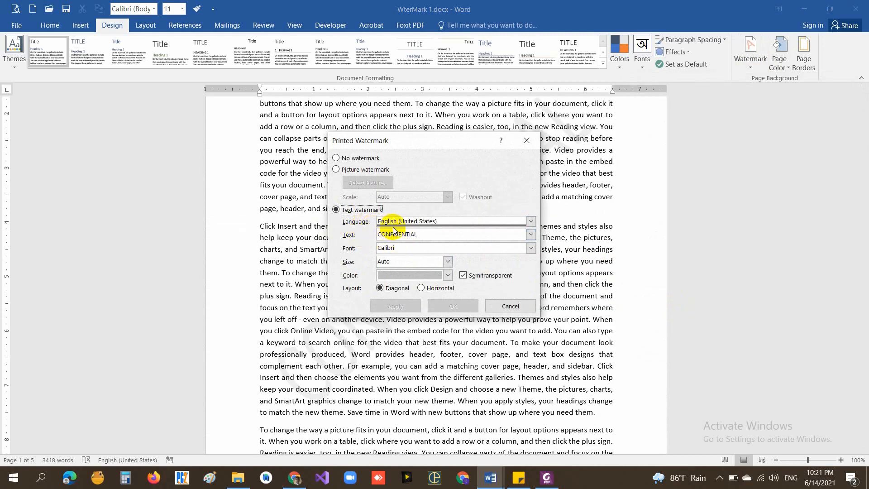
double_click(405, 248)
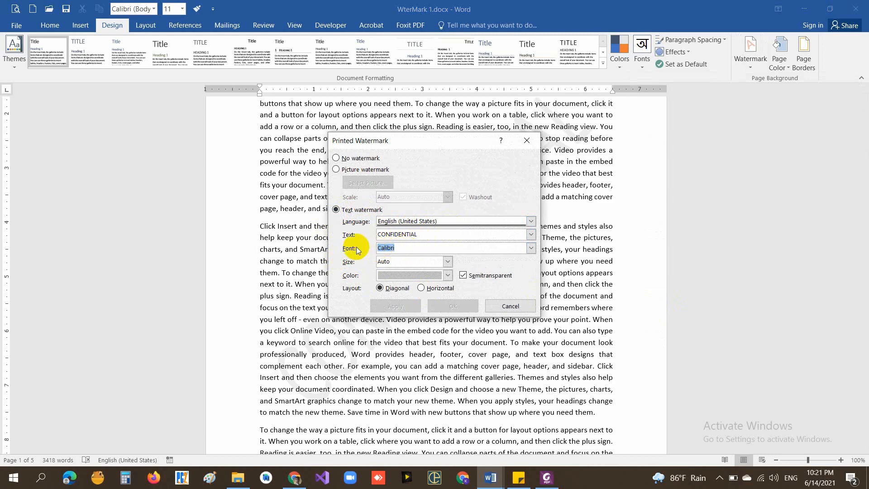
left_click(438, 262)
left_click(447, 263)
scroll(406, 299, "down", 2)
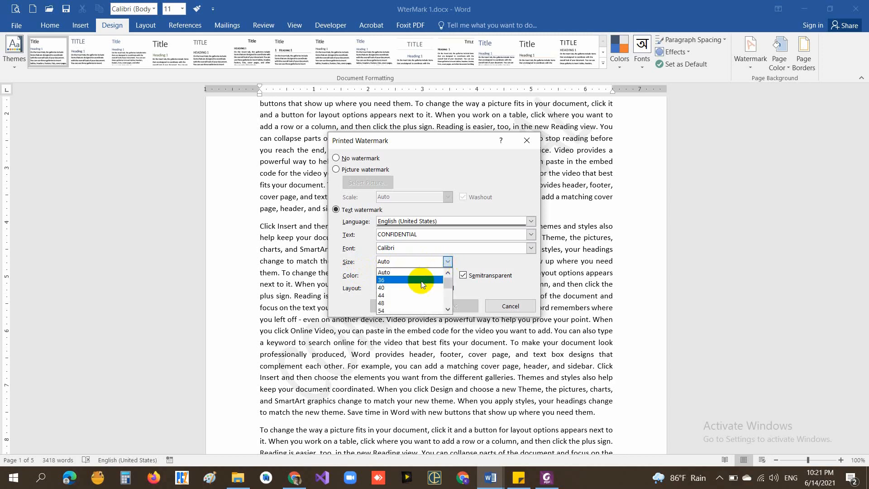
scroll(406, 299, "up", 2)
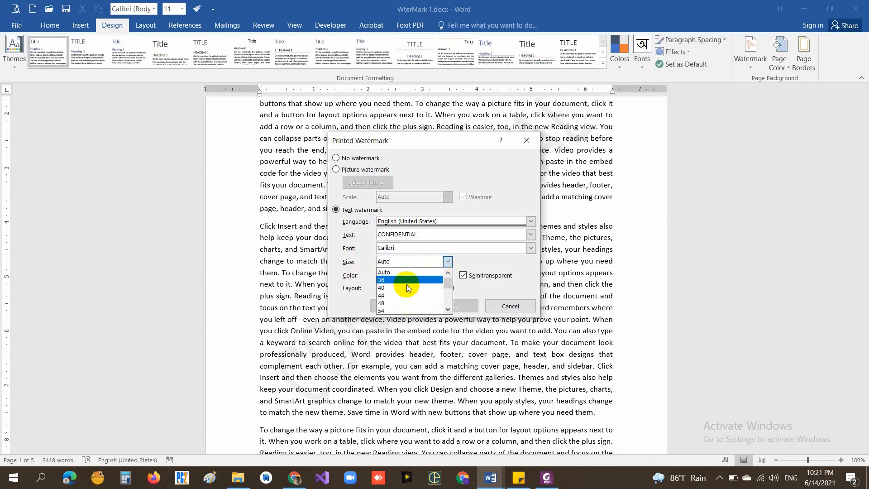
left_click(398, 262)
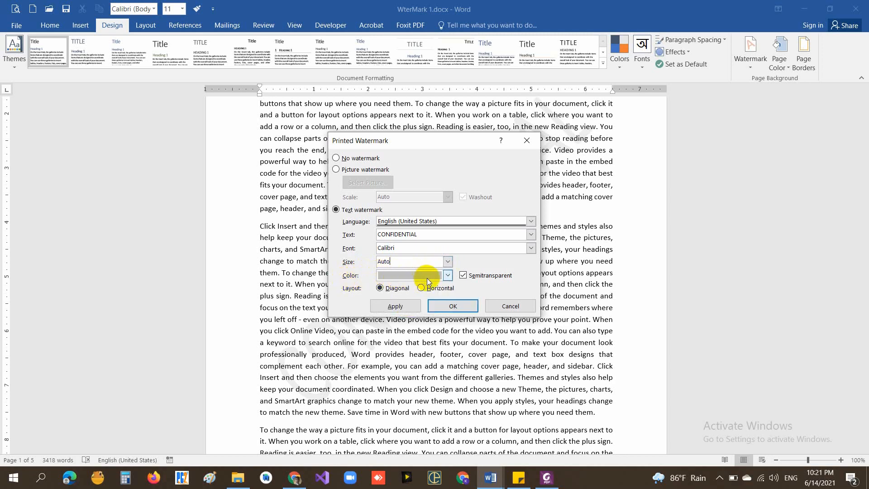
left_click(447, 276)
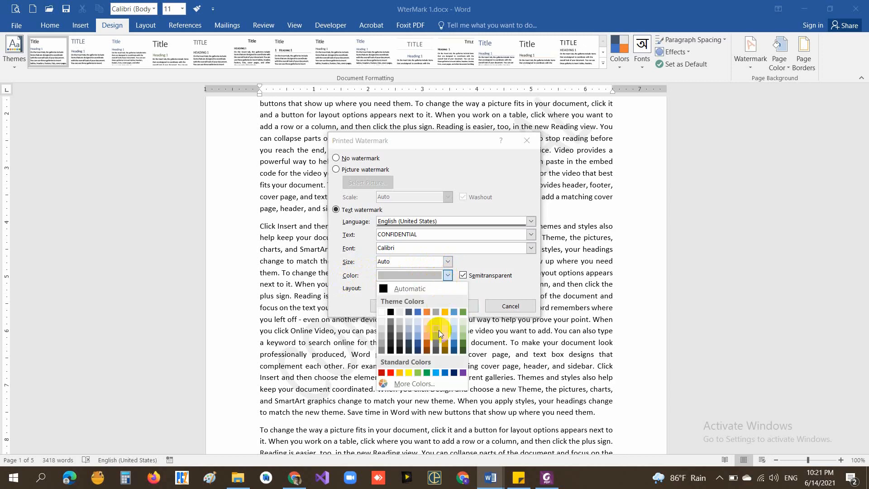
left_click(445, 372)
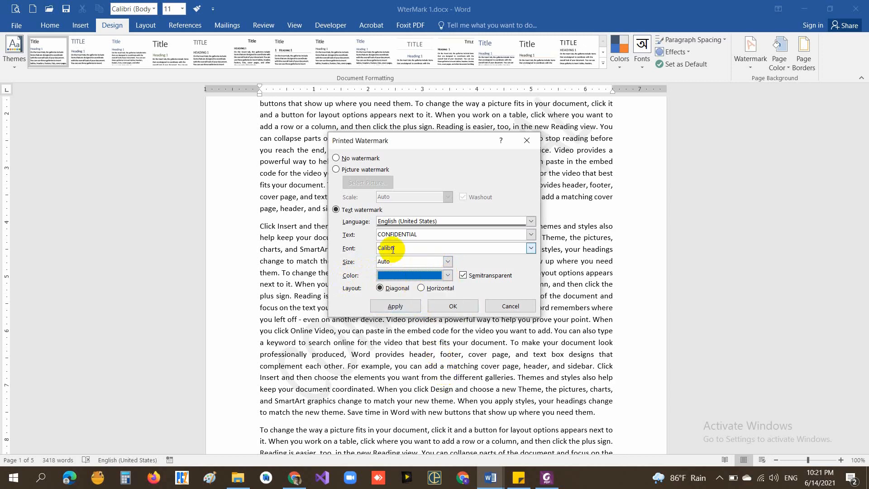
Replace the watermark text with "Tech Sheba", apply it, and check it on the pages
left_click(353, 235)
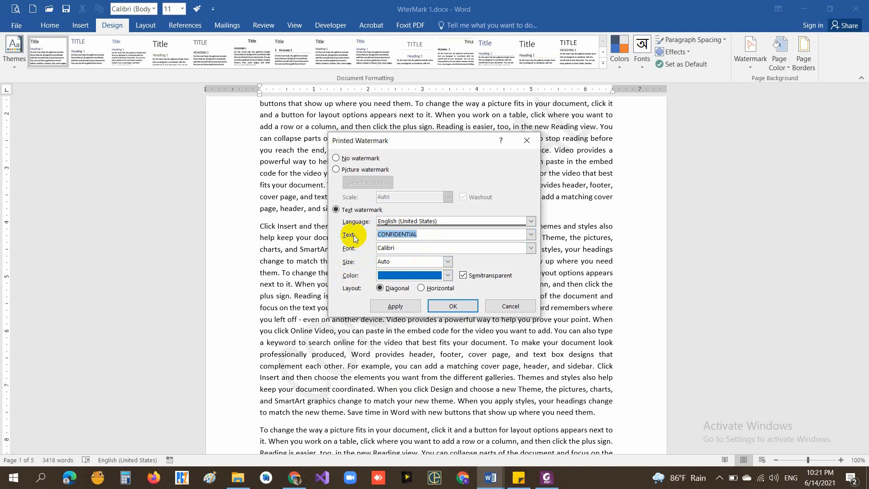
type("Tech Sheba")
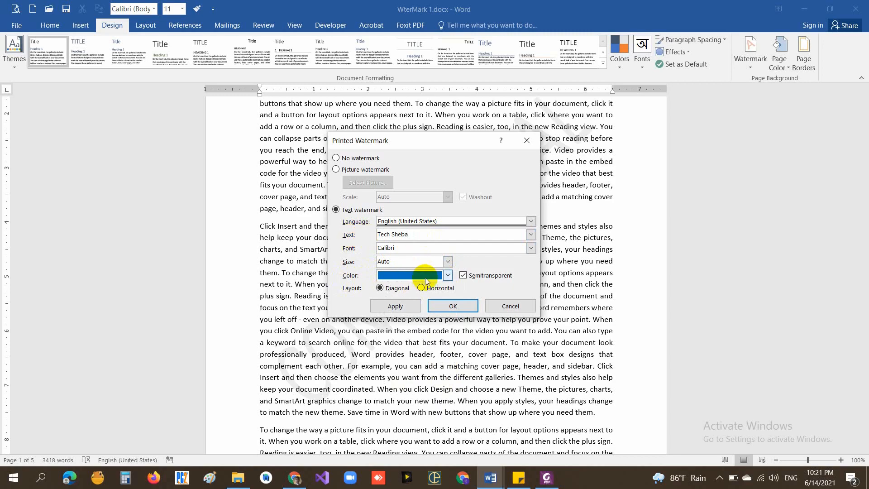
left_click(455, 306)
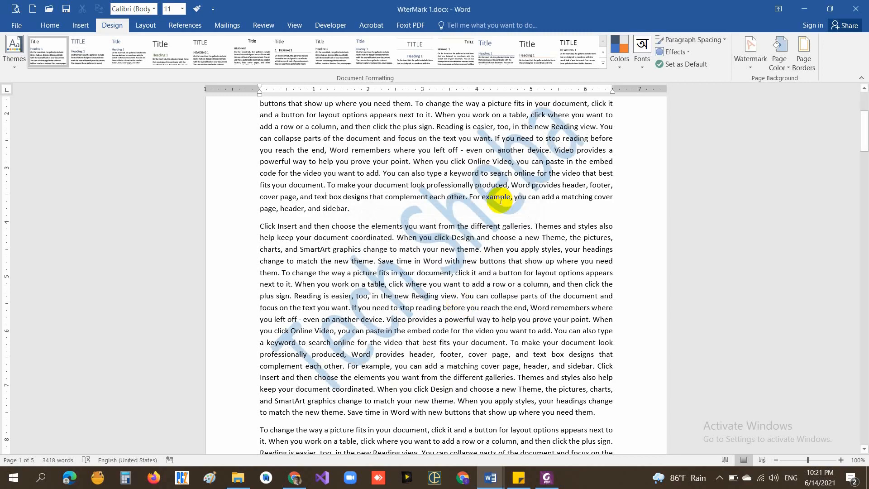
scroll(477, 243, "down", 2)
scroll(478, 243, "down", 15)
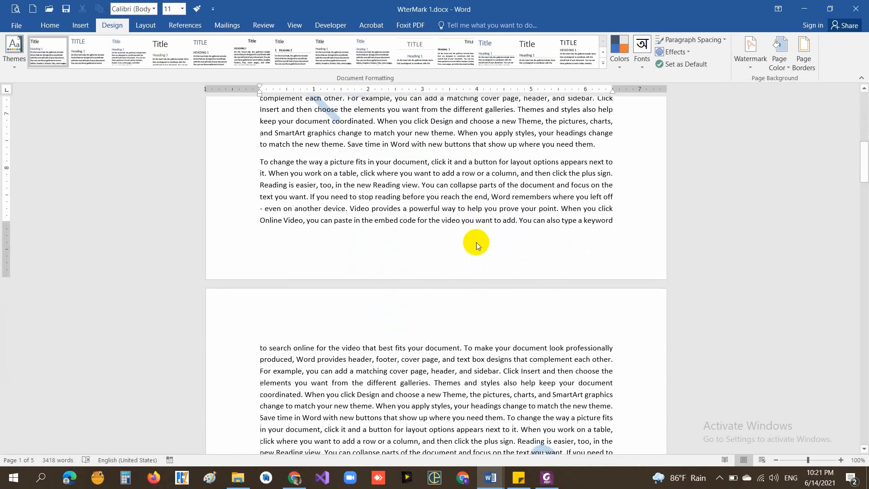
scroll(476, 244, "up", 20)
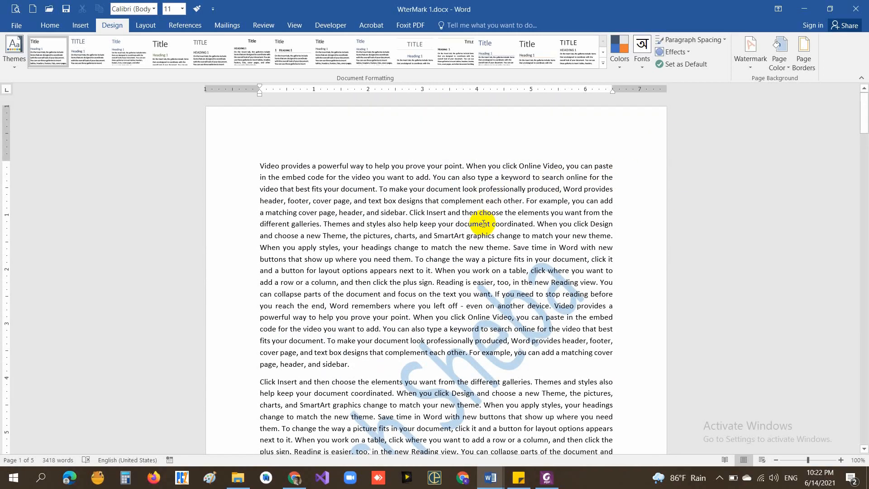
Replace the custom watermark's text with the Bangla "টেক সেবা", apply it, and check the page
left_click(749, 68)
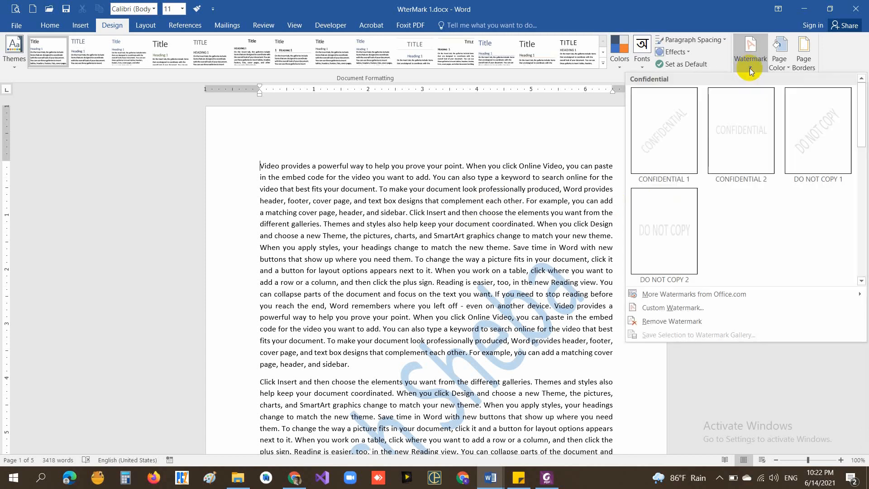
left_click(672, 308)
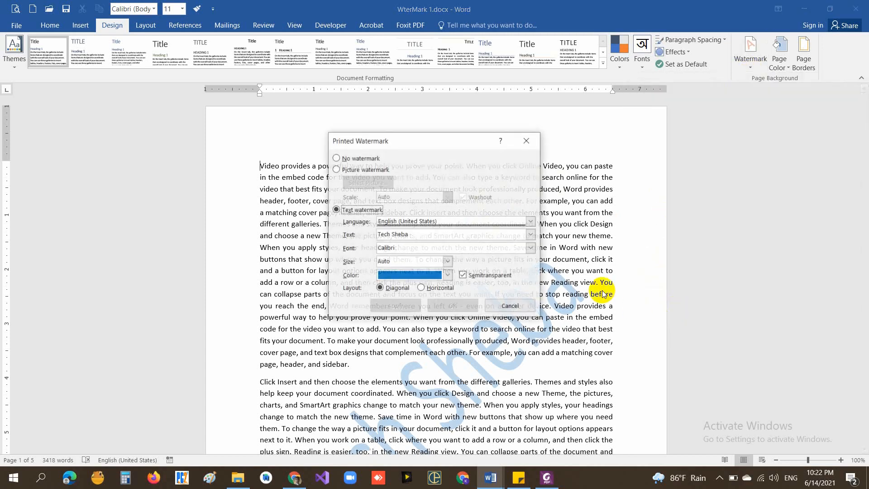
left_click(415, 235)
left_click_drag(416, 235, 363, 234)
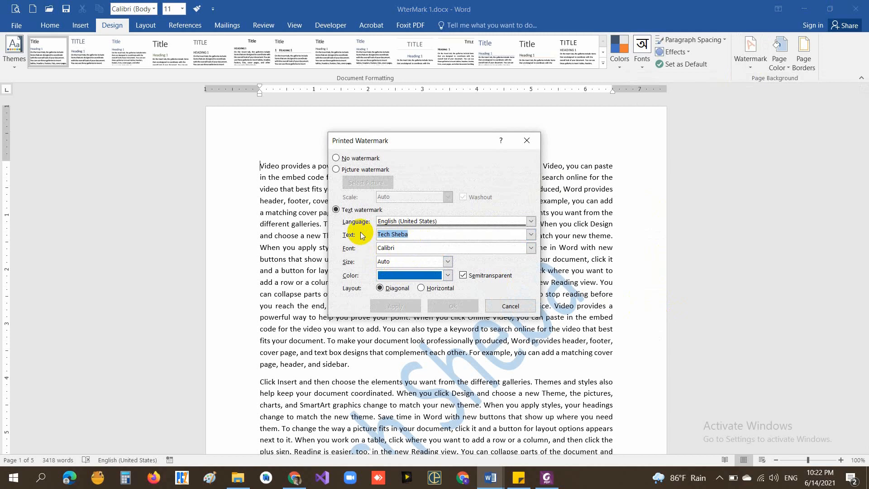
key("BackSpace")
key("super+space")
type("টেক ")
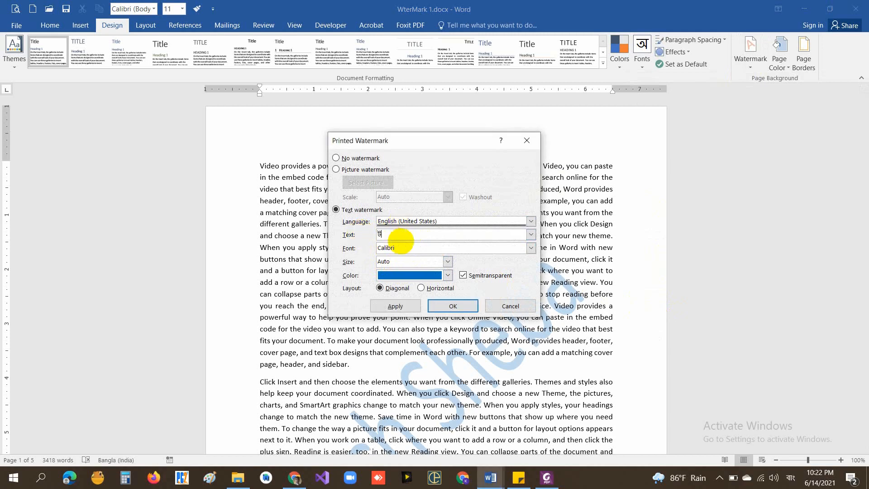
type("সেবা")
left_click(453, 306)
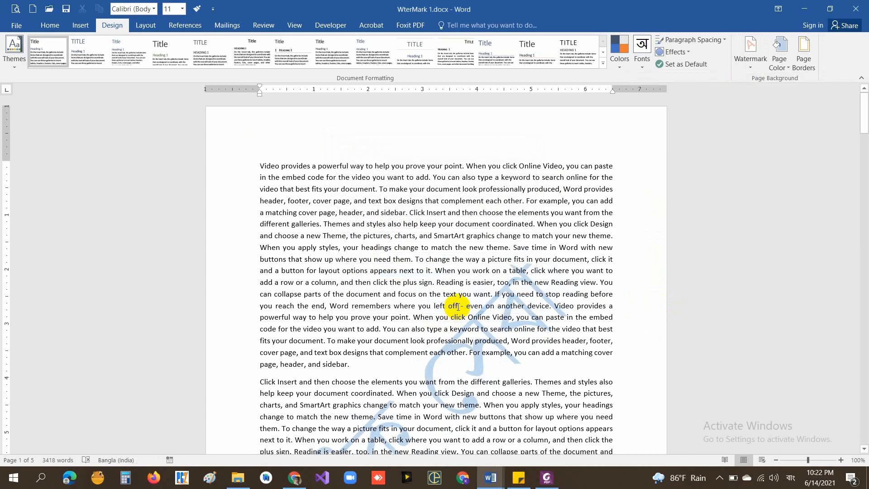
scroll(459, 307, "down", 10)
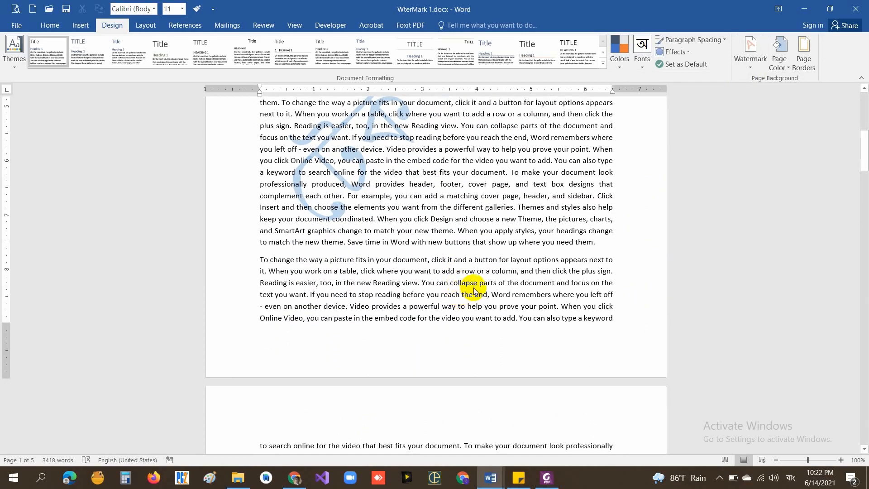
Change the Bangla text watermark's layout to horizontal, apply it, and check it on the document's pages
scroll(460, 293, "down", 15)
scroll(475, 287, "down", 10)
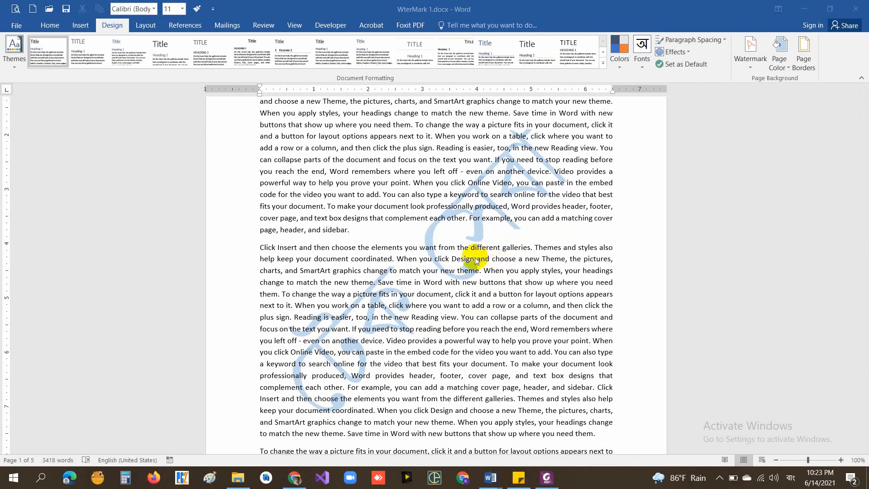
left_click(749, 66)
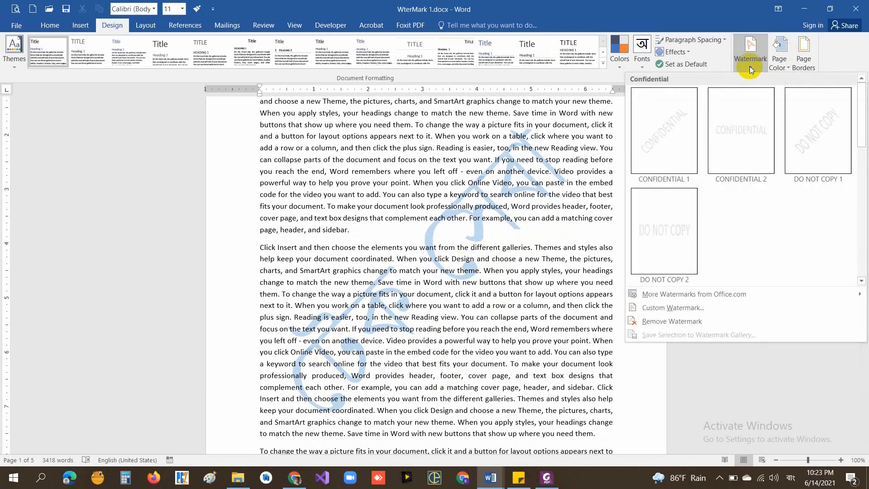
left_click(656, 307)
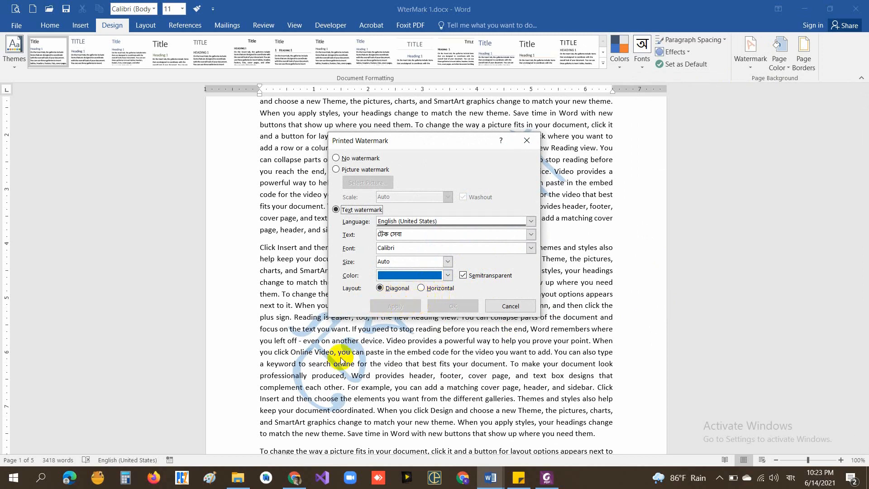
left_click(421, 287)
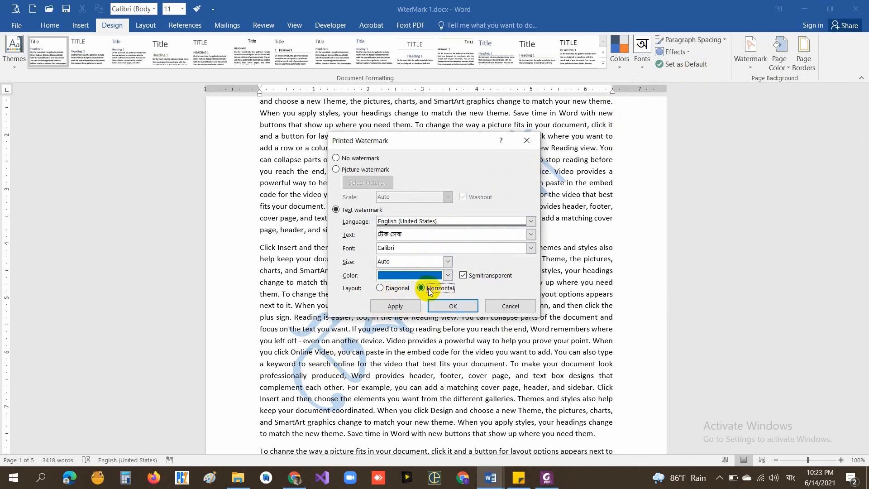
left_click(453, 307)
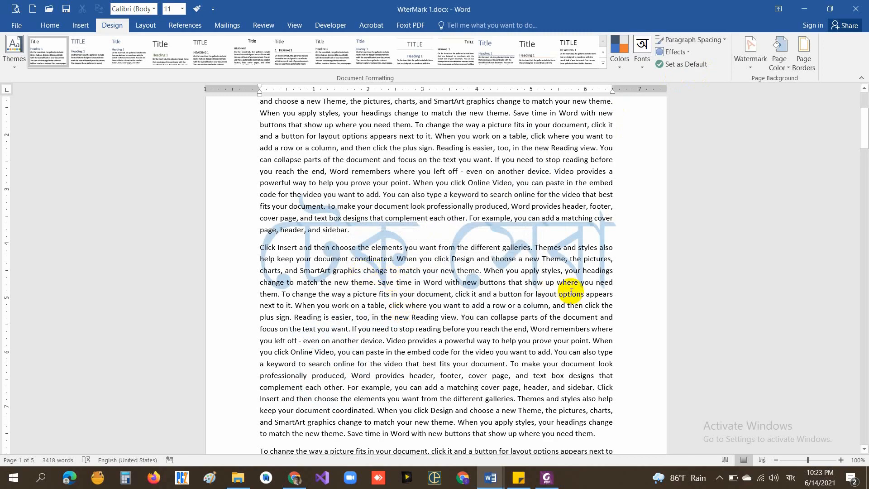
scroll(573, 290, "down", 15)
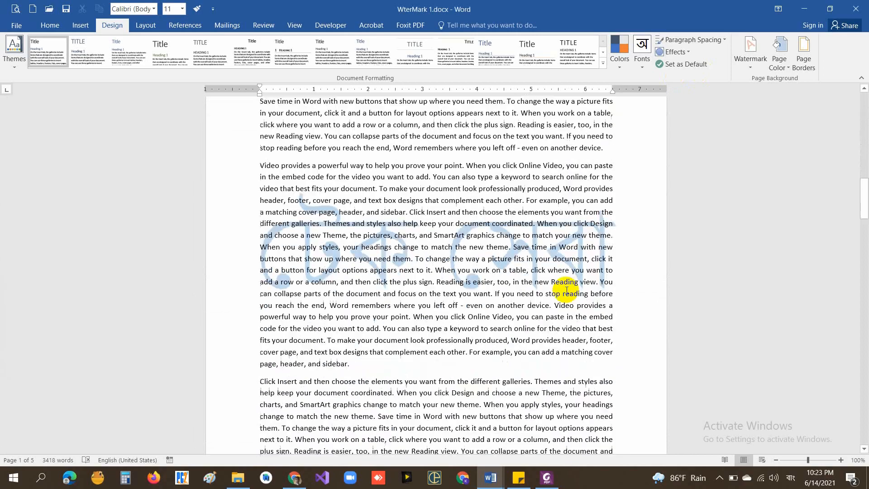
scroll(566, 290, "down", 10)
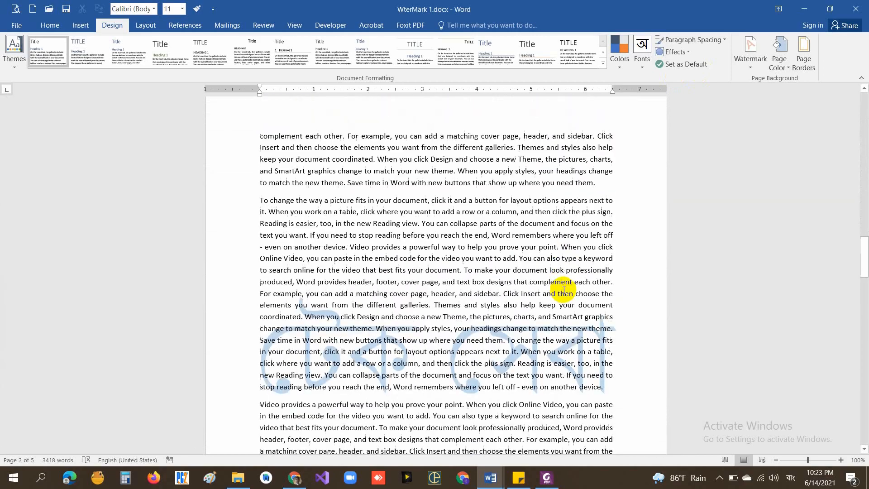
scroll(564, 290, "down", 15)
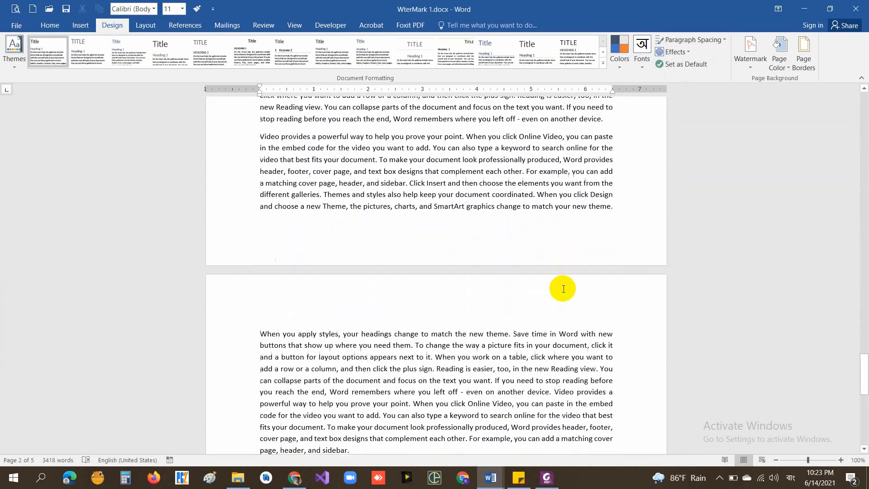
scroll(564, 290, "down", 5)
scroll(563, 288, "up", 14)
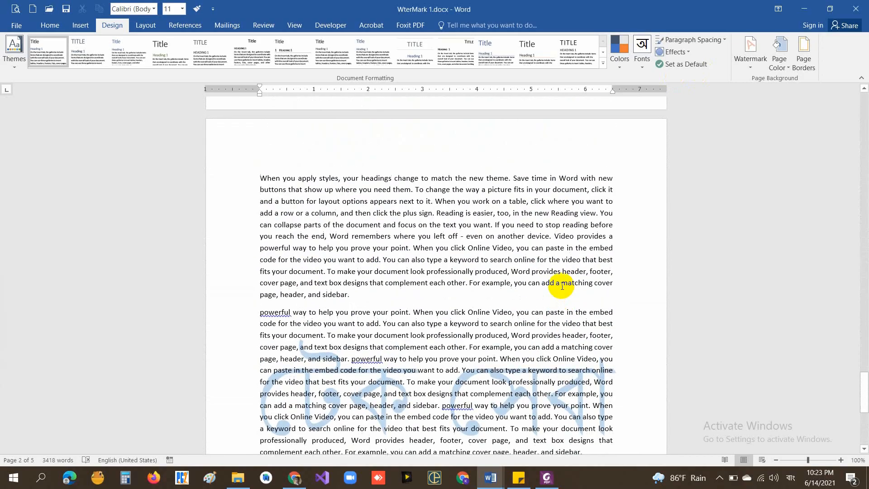
scroll(561, 285, "down", 5)
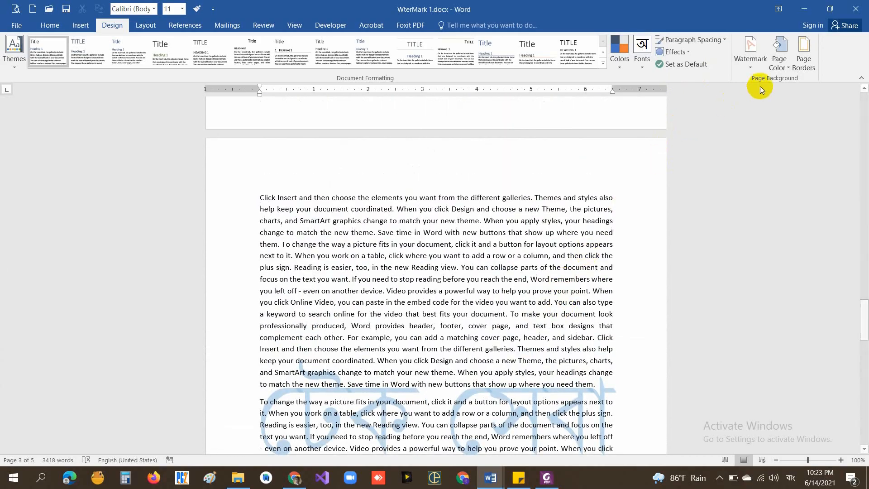
left_click(751, 64)
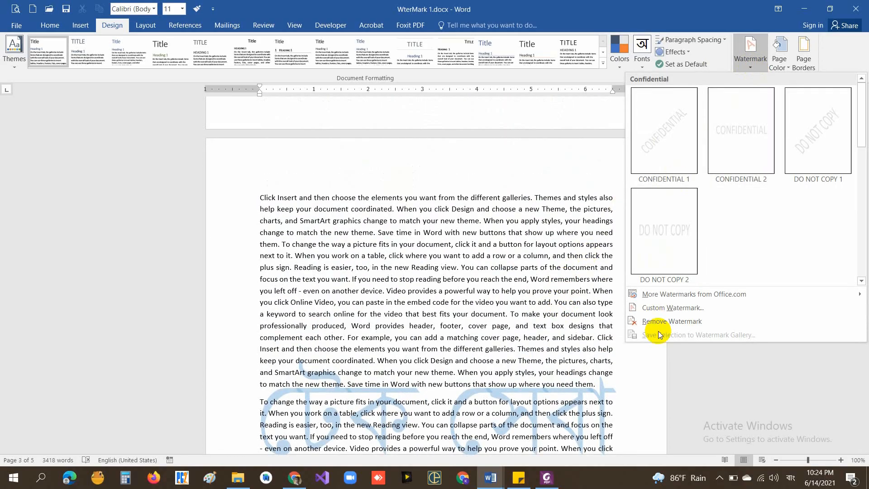
left_click(680, 309)
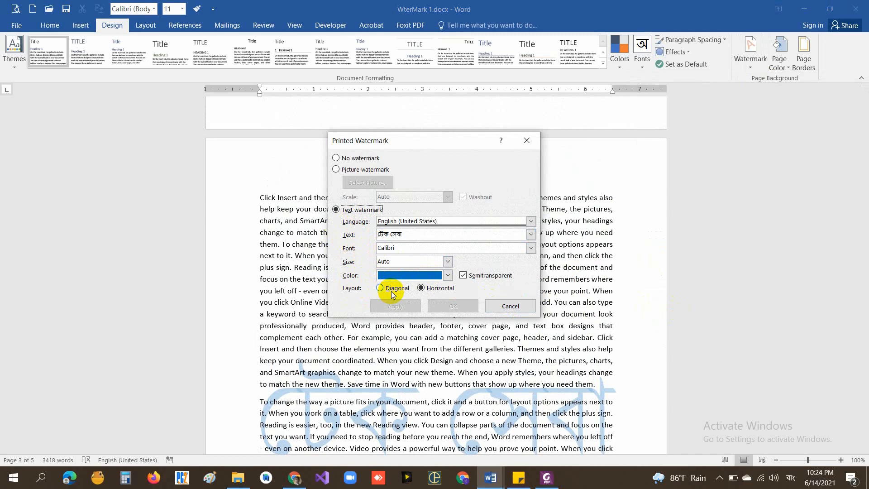
left_click(514, 306)
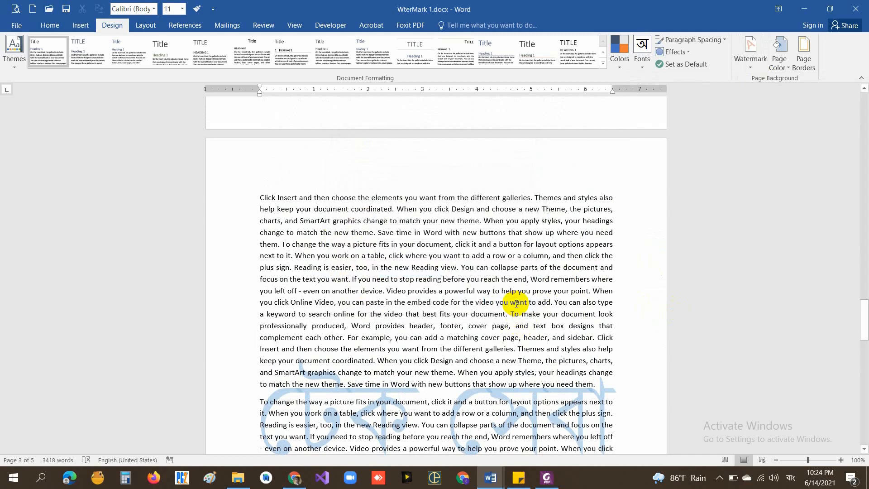
Switch the custom watermark to a picture watermark and search Bing images for "Tiger"
scroll(517, 302, "down", 4)
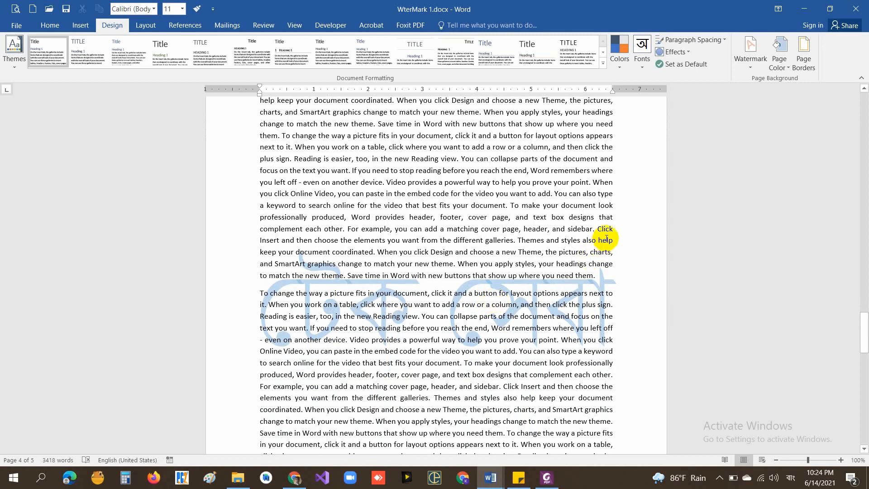
left_click(750, 68)
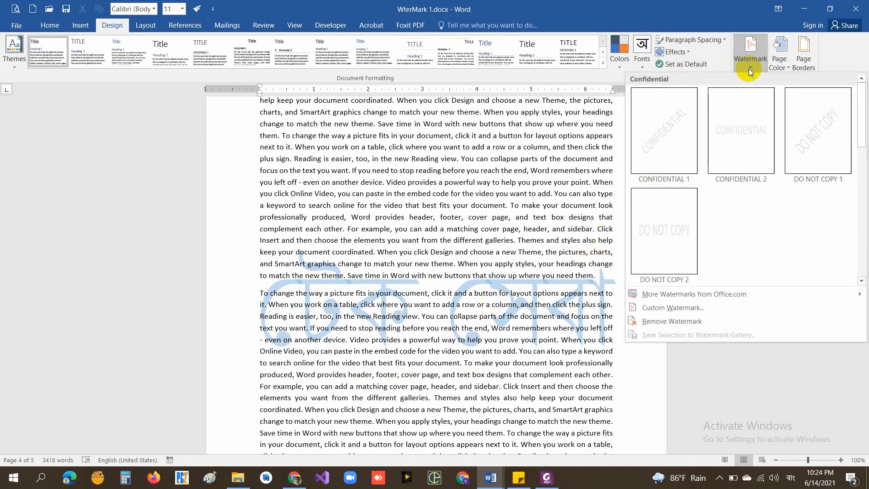
left_click(682, 310)
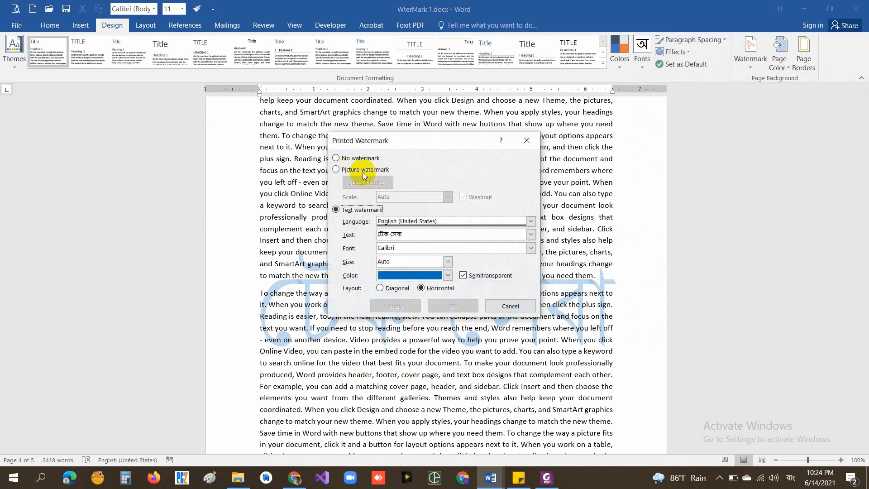
left_click(336, 170)
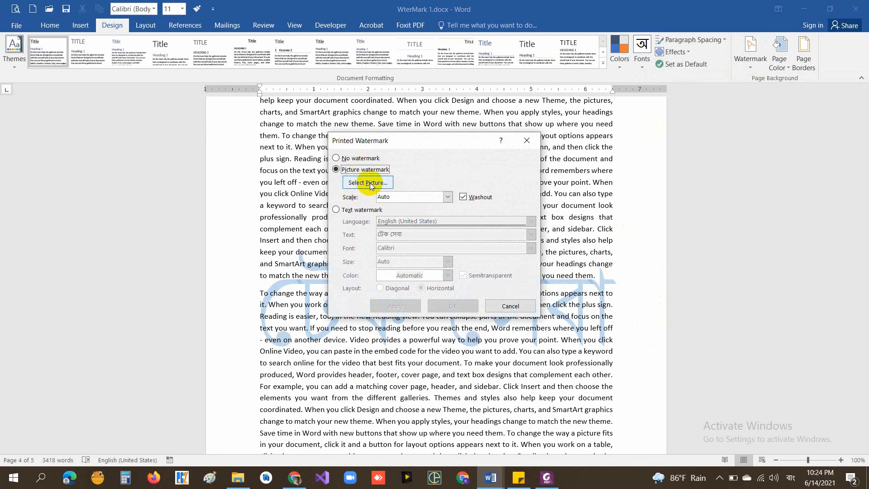
left_click(370, 182)
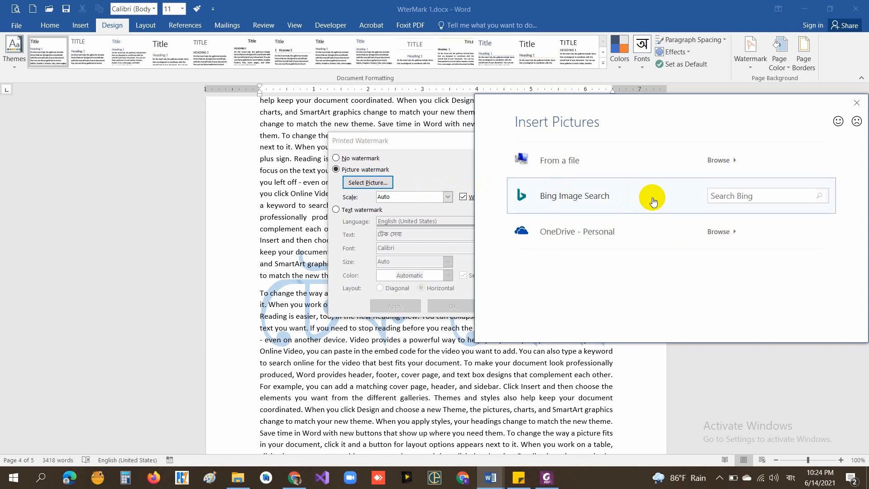
left_click(725, 198)
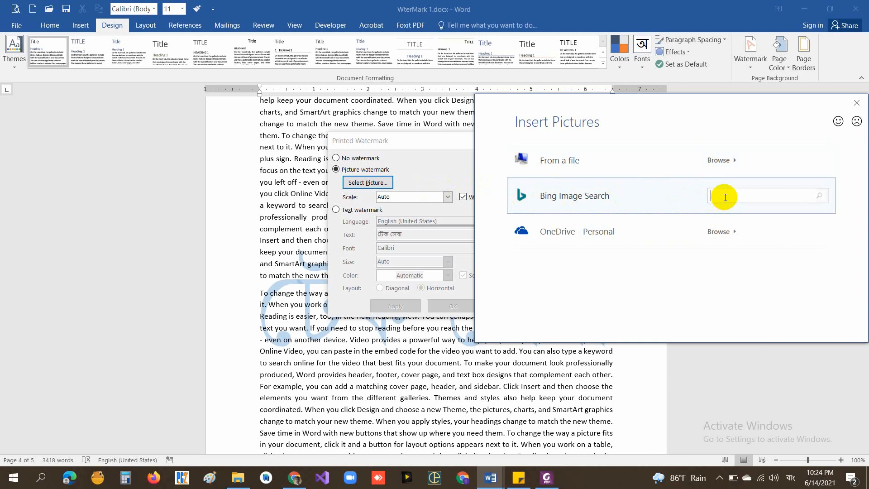
key("alt+shift")
type("Tiger")
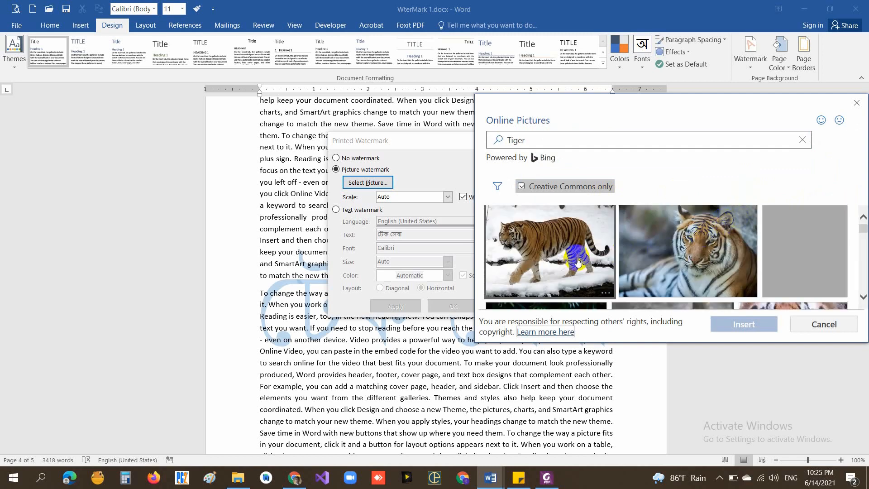
Insert the picture of the tiger walking on snow as the watermark, apply it, and check it on the pages
scroll(690, 252, "down", 5)
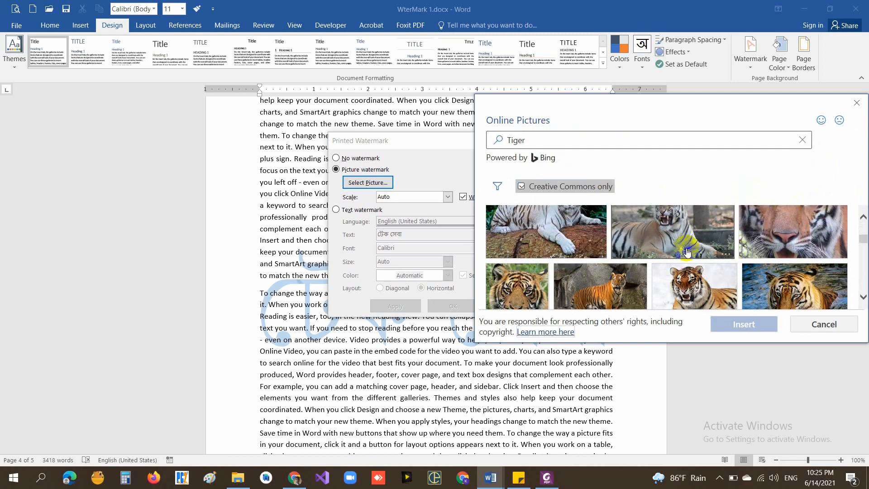
scroll(676, 252, "up", 5)
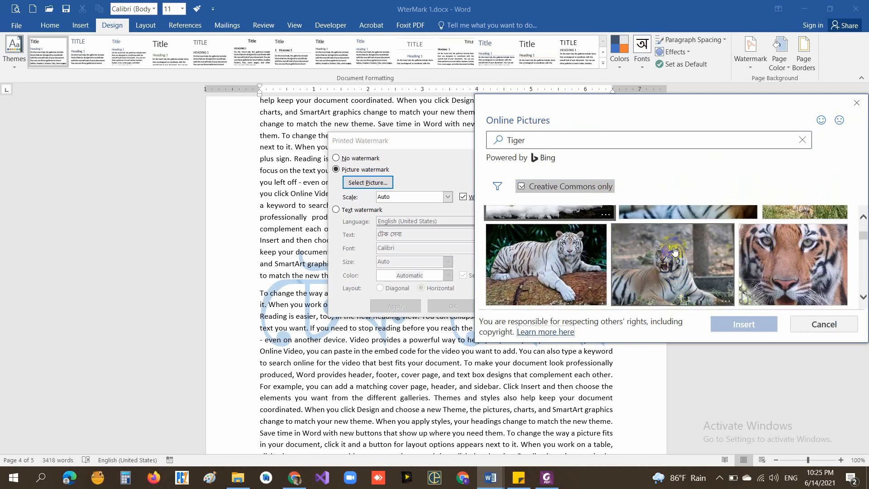
left_click(563, 243)
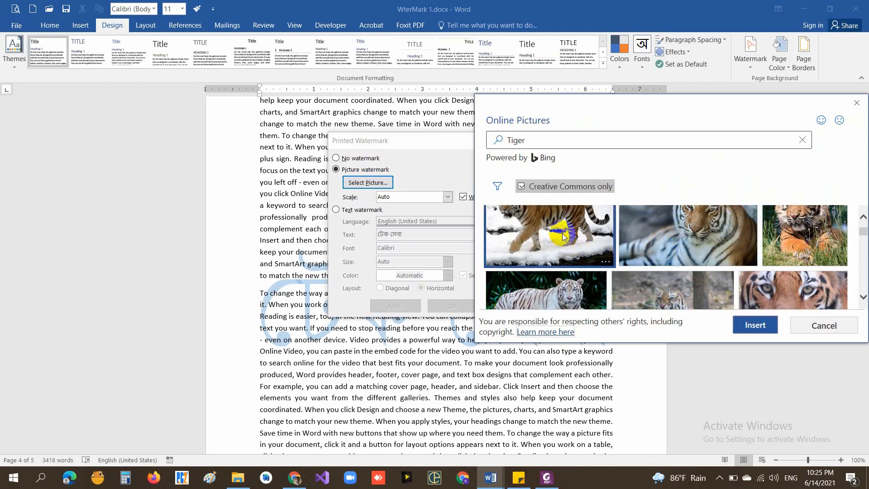
left_click(761, 325)
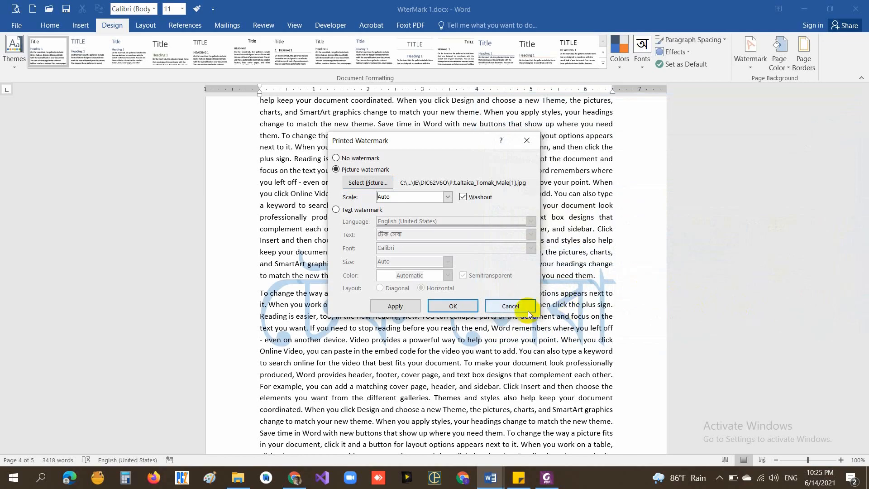
left_click(459, 307)
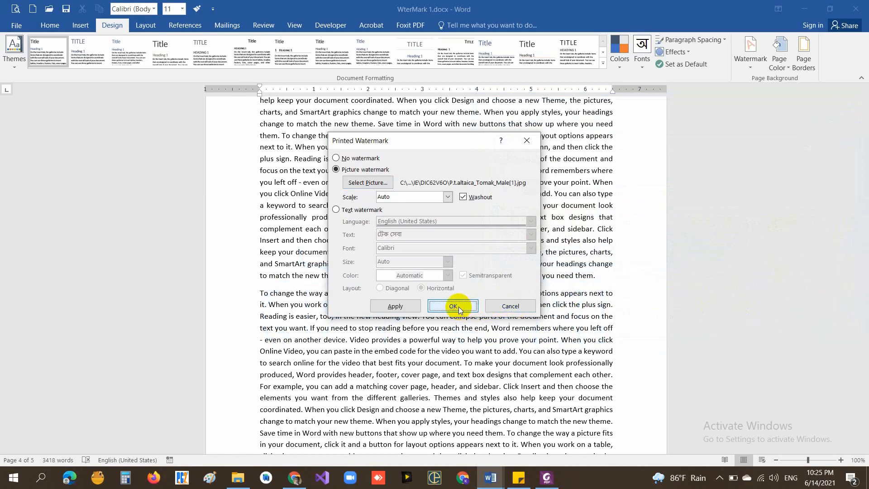
scroll(525, 301, "down", 3)
scroll(525, 300, "down", 10)
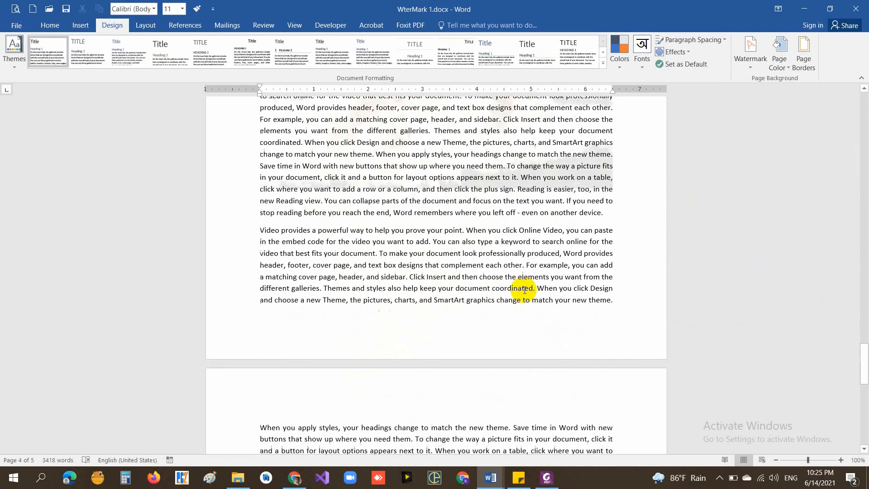
scroll(617, 301, "down", 2)
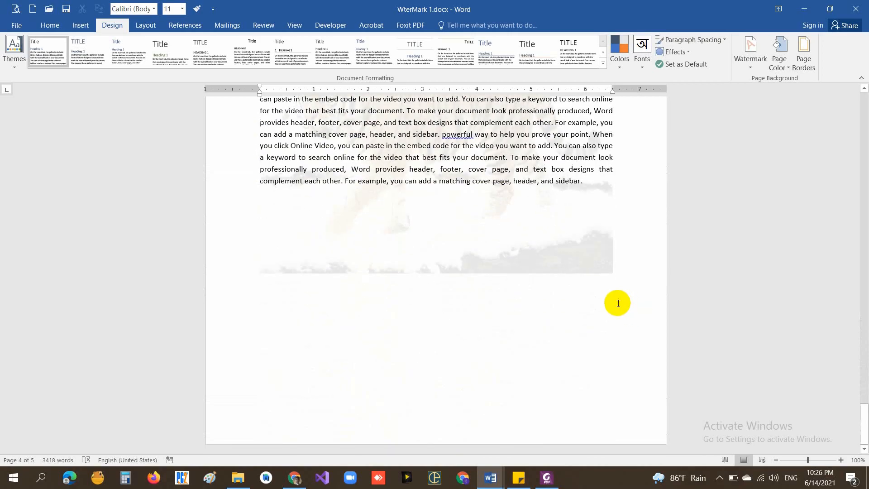
scroll(577, 305, "up", 15)
scroll(580, 305, "up", 15)
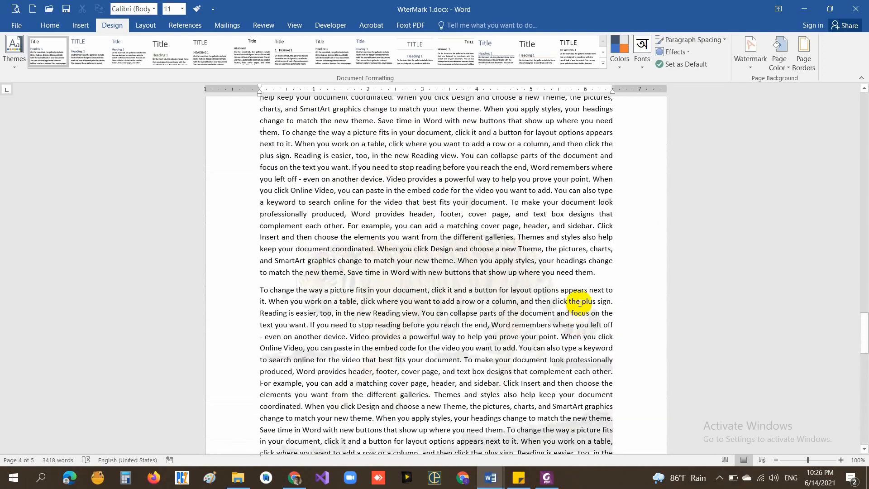
scroll(580, 302, "up", 5)
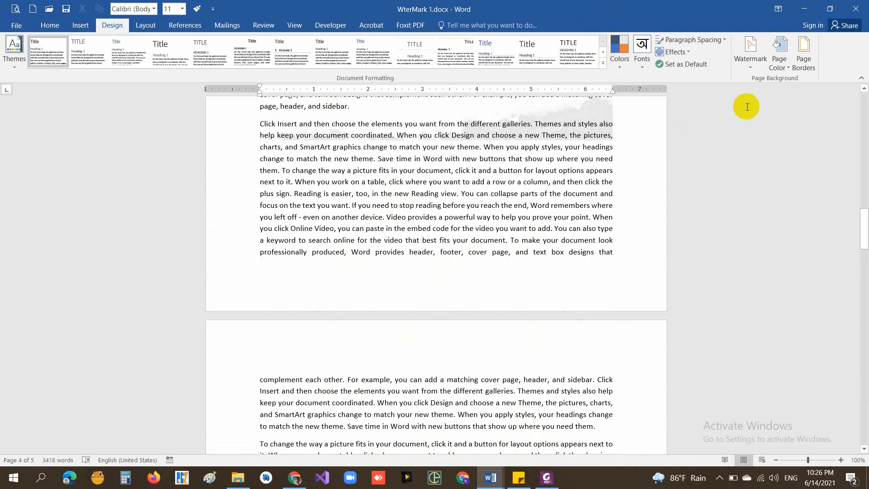
Select Balloon.2.jpg from the local Downloads folder as the custom watermark's picture
left_click(750, 67)
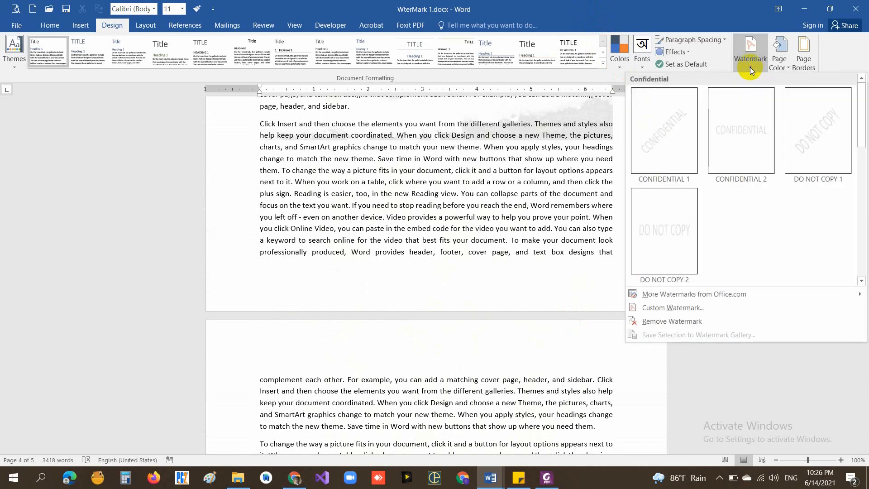
left_click(672, 308)
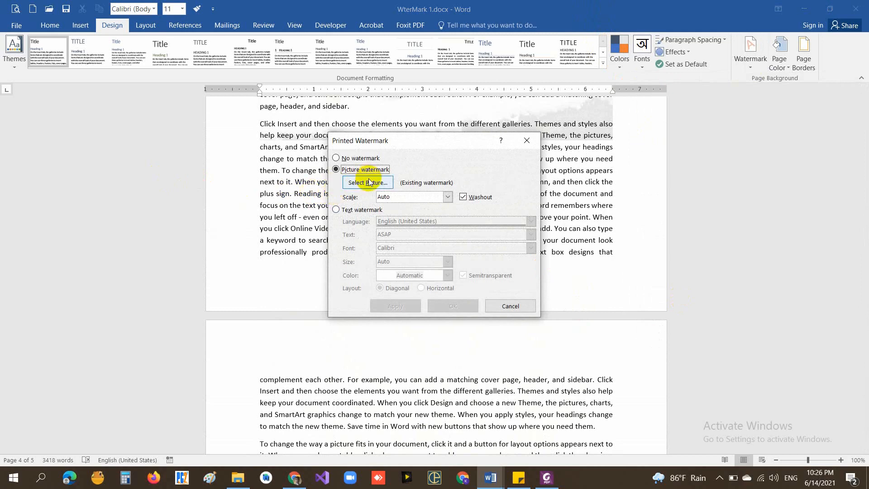
left_click(367, 183)
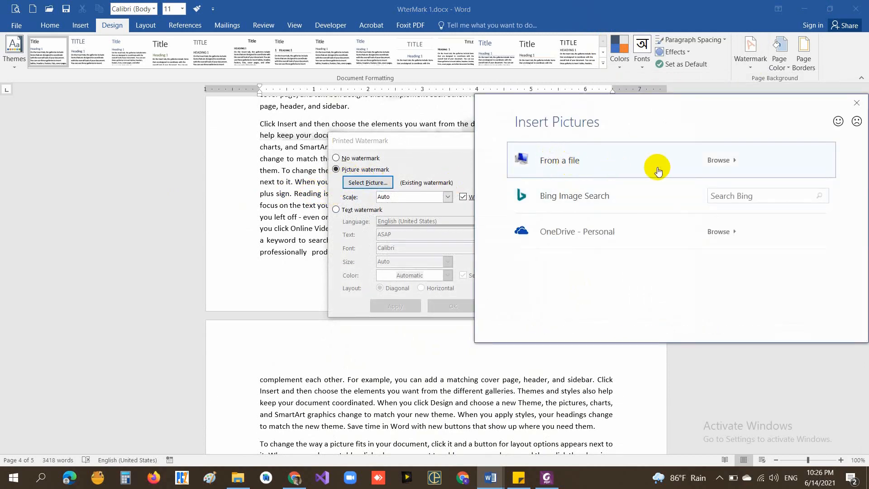
left_click(556, 163)
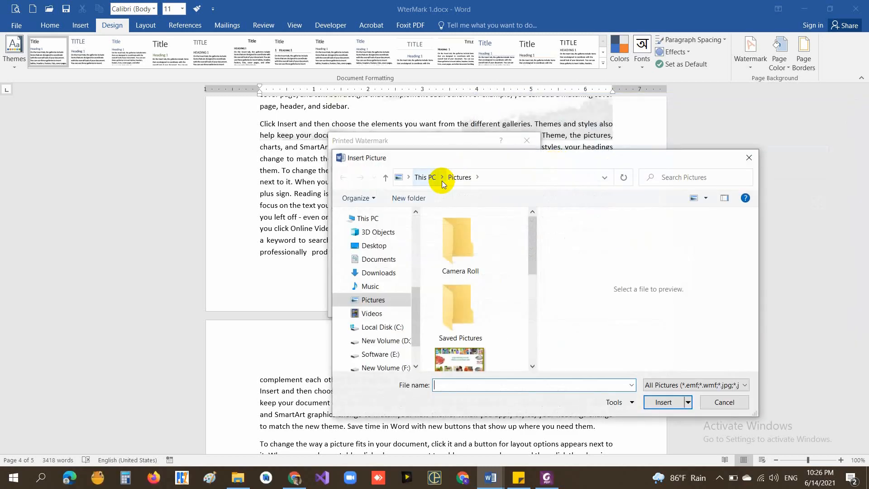
left_click(373, 272)
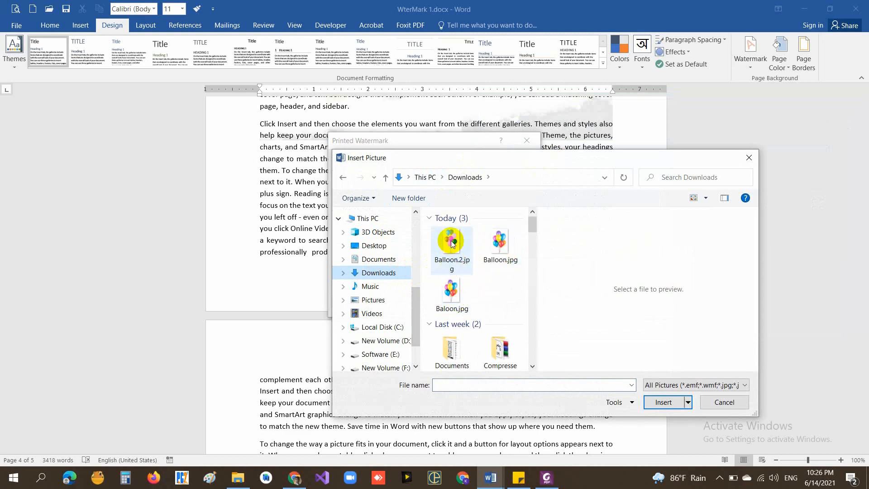
left_click(452, 243)
left_click(665, 402)
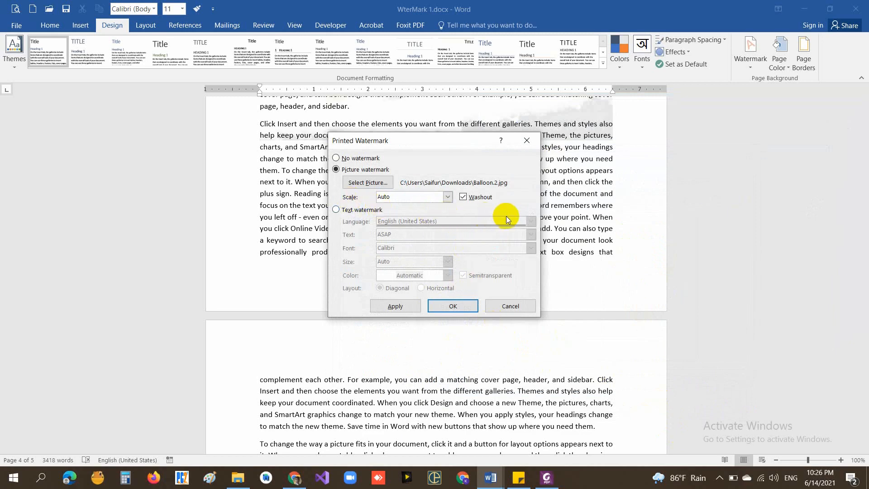
Turn off Washout for the balloon picture watermark, apply it, and check it on the pages
left_click(463, 197)
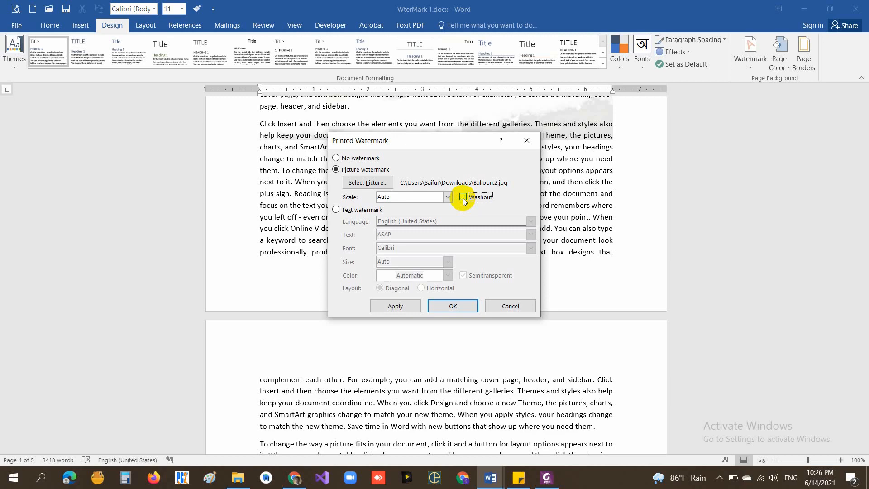
left_click(454, 306)
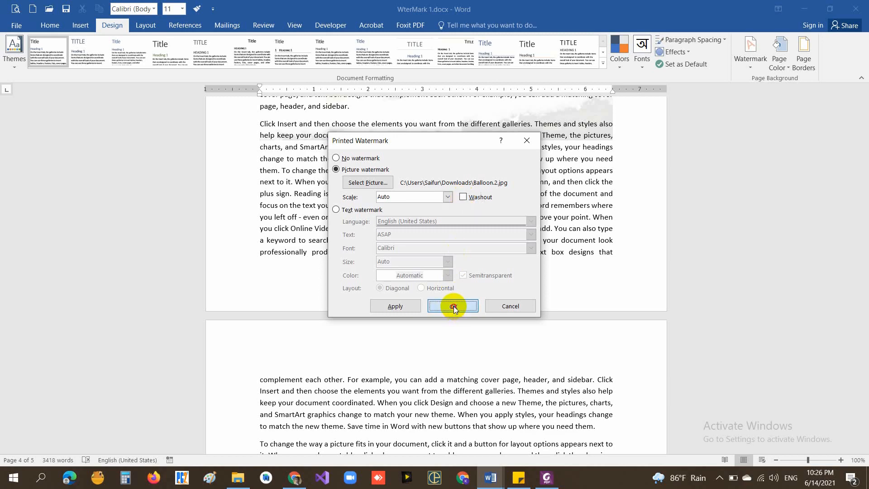
scroll(446, 299, "down", 6)
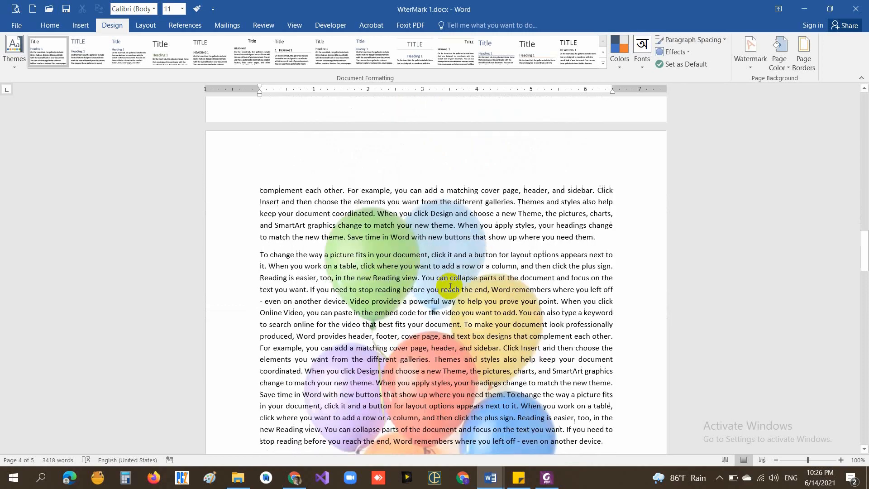
scroll(418, 280, "down", 7)
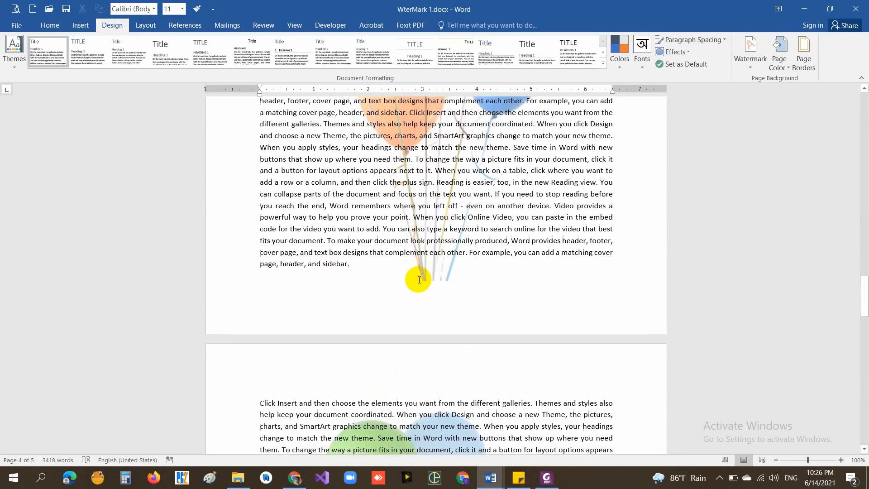
scroll(414, 278, "up", 4)
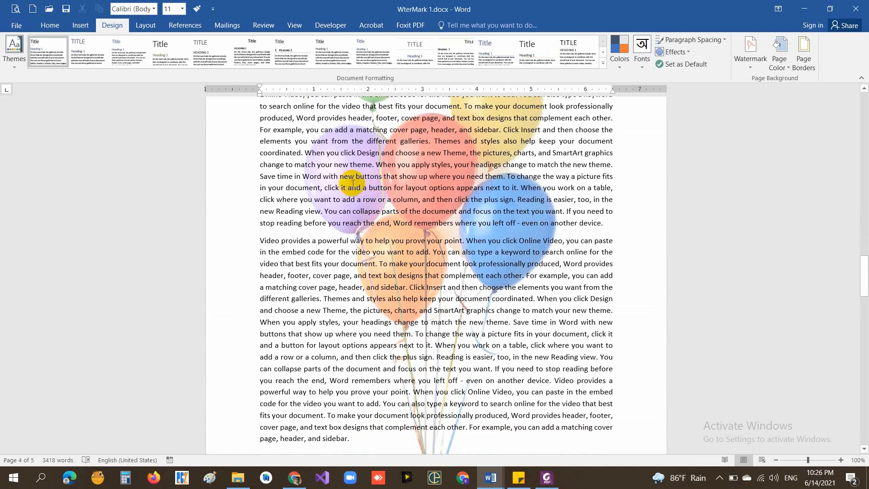
scroll(352, 183, "up", 2)
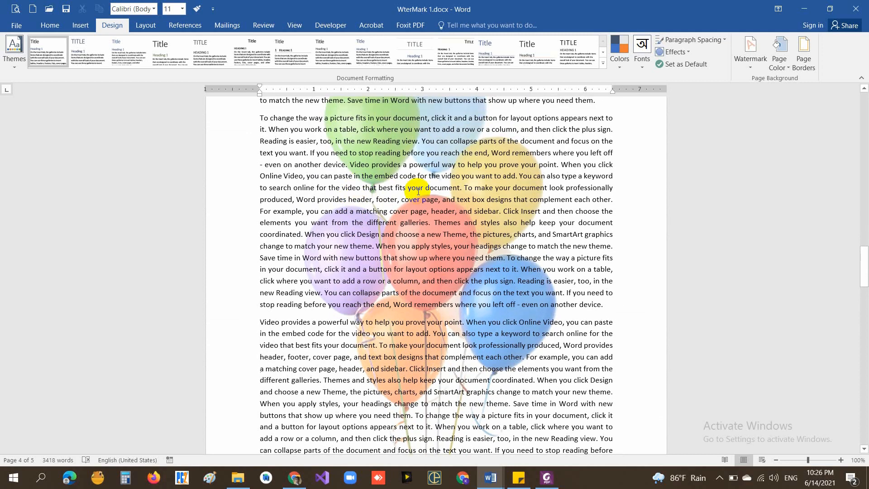
Turn Washout back on for the balloon picture watermark, apply it, and check the pages through the document's end
left_click(751, 69)
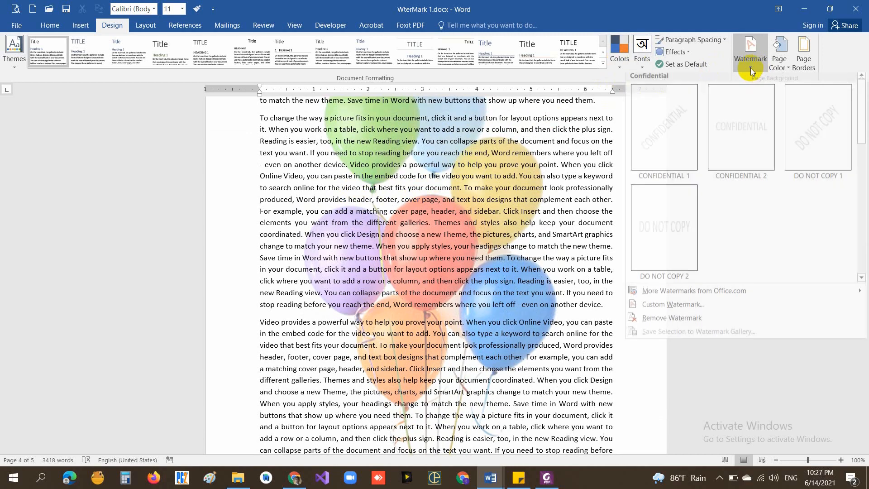
left_click(691, 307)
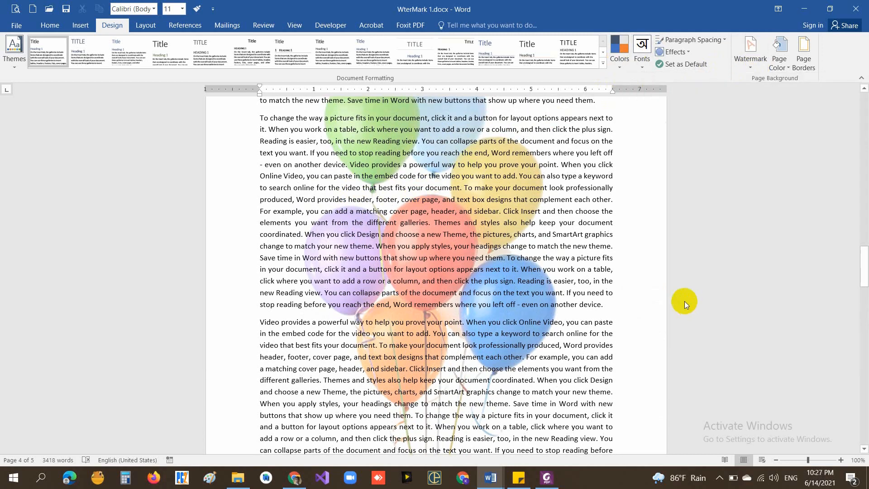
left_click(462, 197)
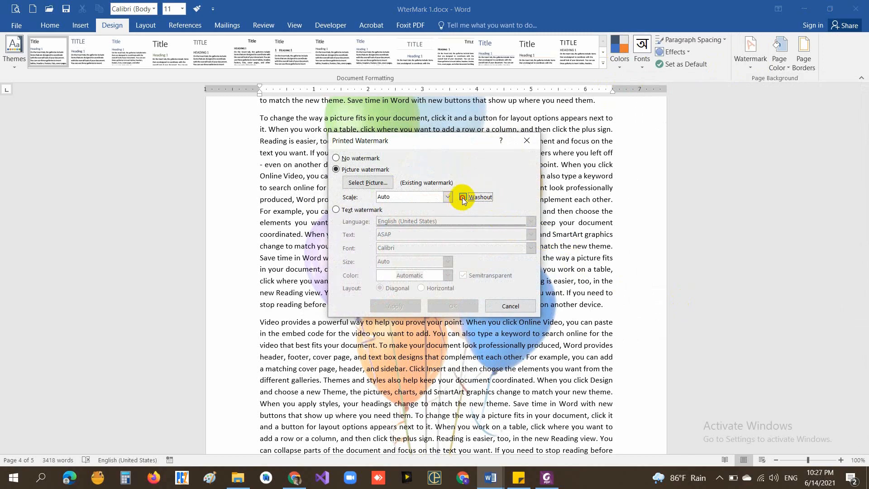
left_click(444, 309)
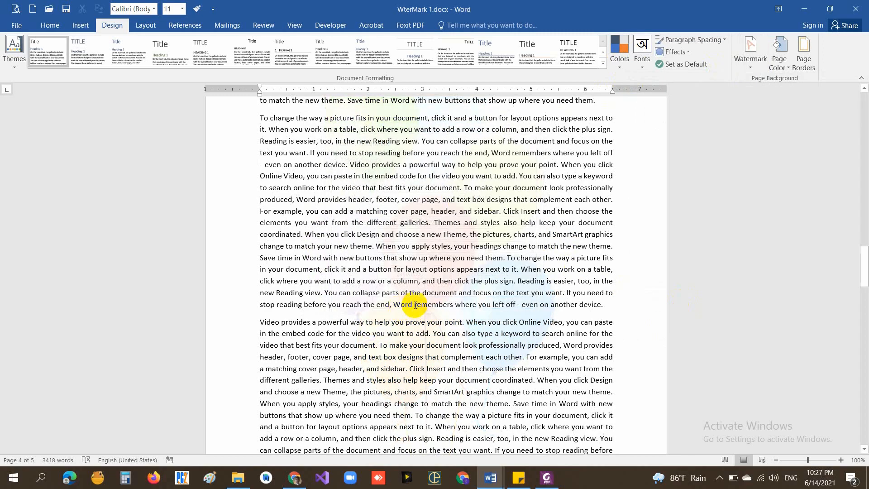
scroll(476, 278, "down", 3)
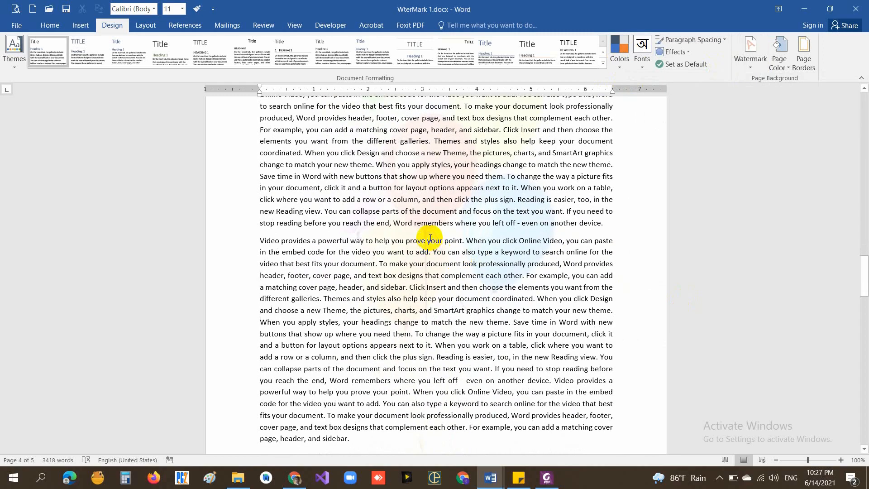
scroll(430, 237, "down", 15)
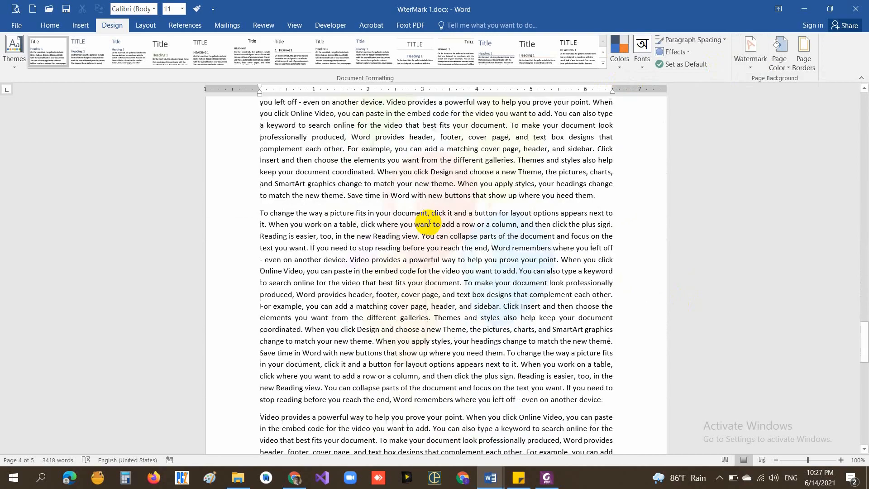
scroll(429, 222, "down", 15)
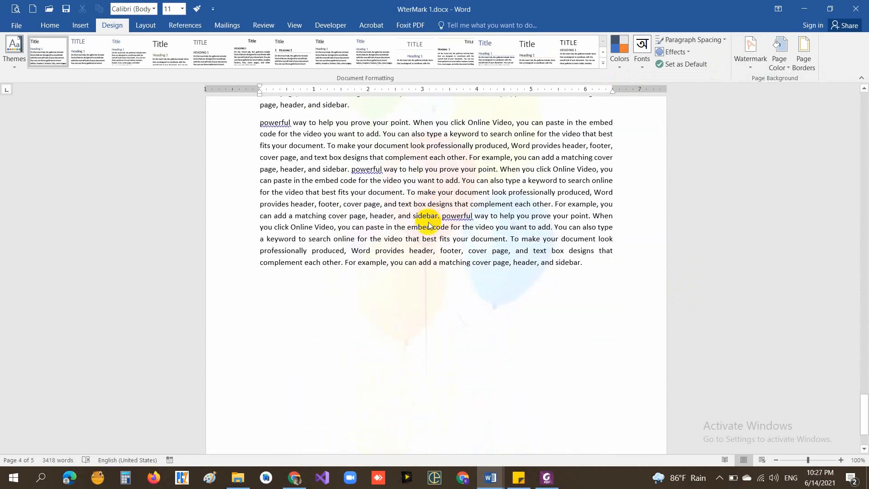
scroll(428, 222, "up", 15)
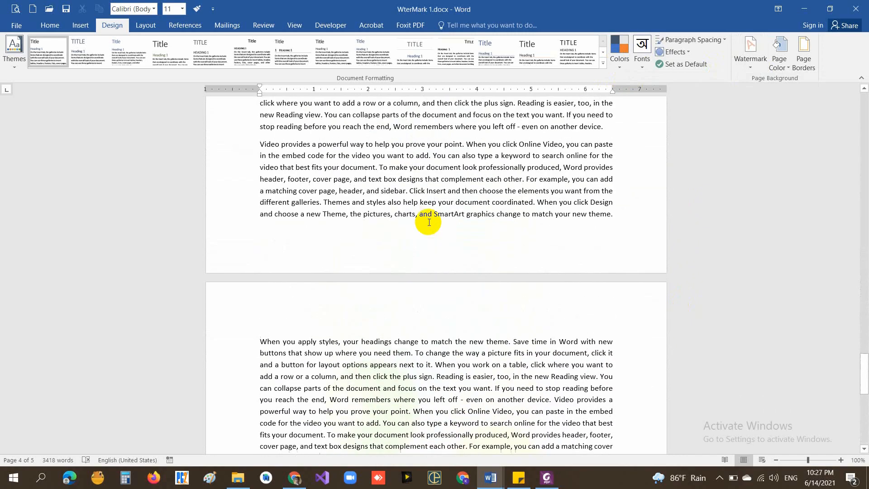
scroll(429, 221, "up", 7)
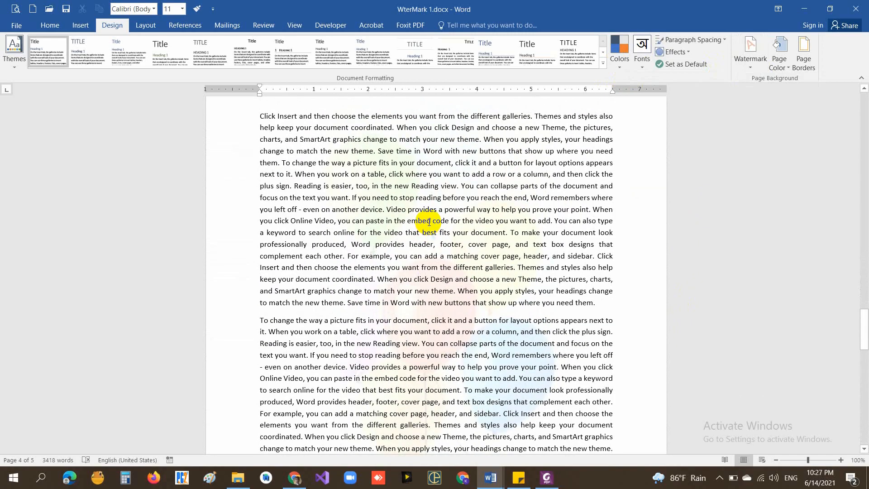
left_click(751, 52)
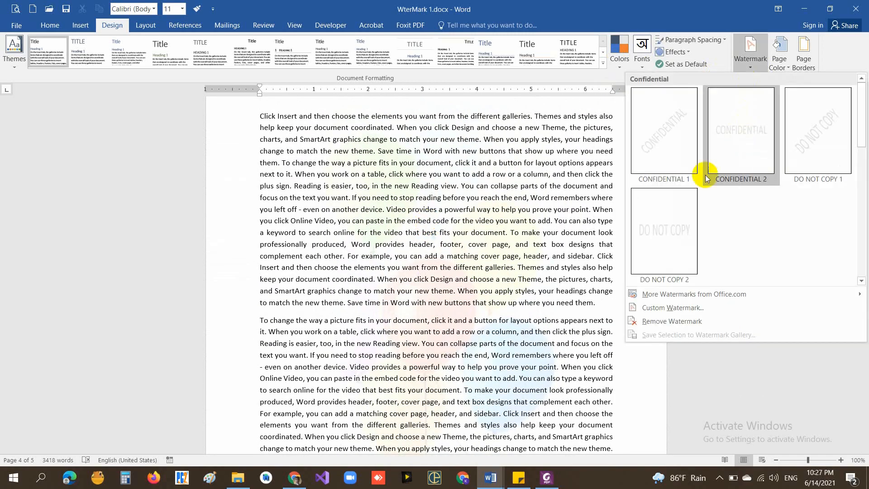
left_click(451, 282)
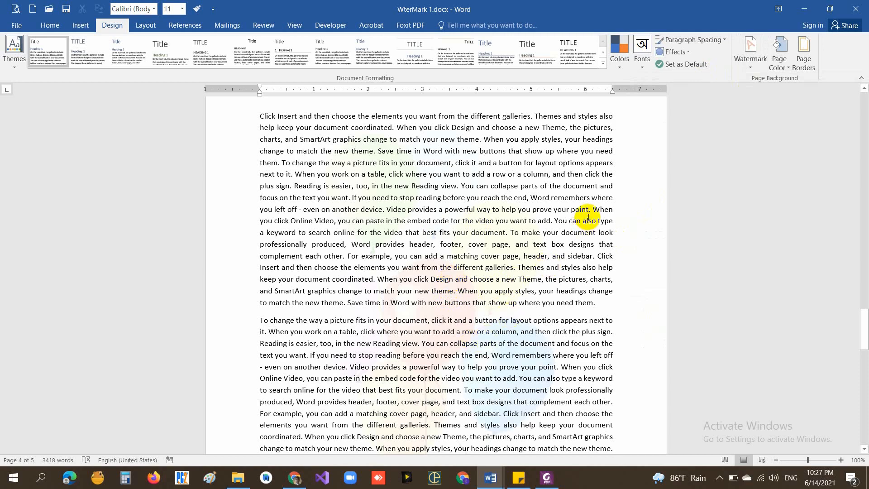
Remove the picture watermark by setting the custom watermark to No watermark, and check the document's pages
left_click(749, 68)
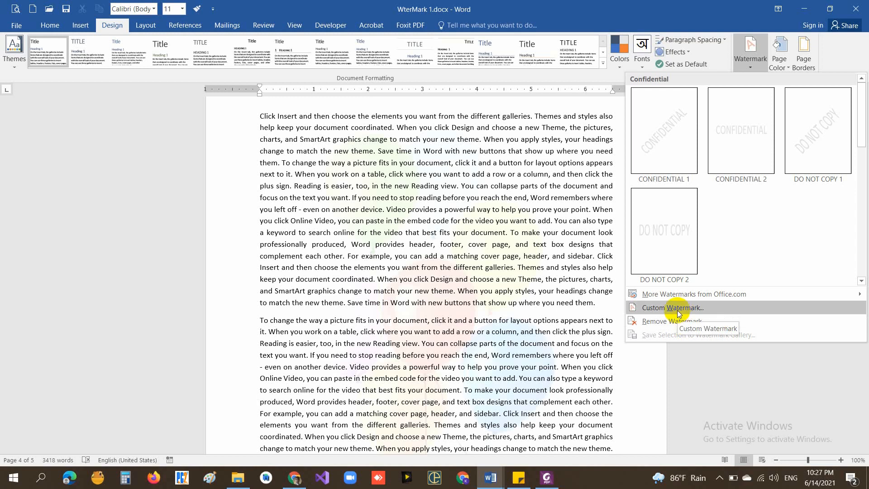
left_click(678, 310)
left_click(337, 158)
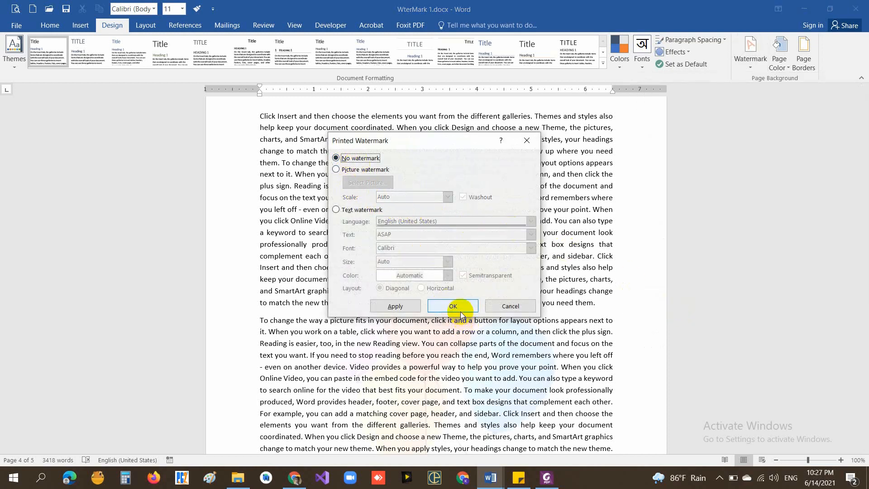
left_click(453, 306)
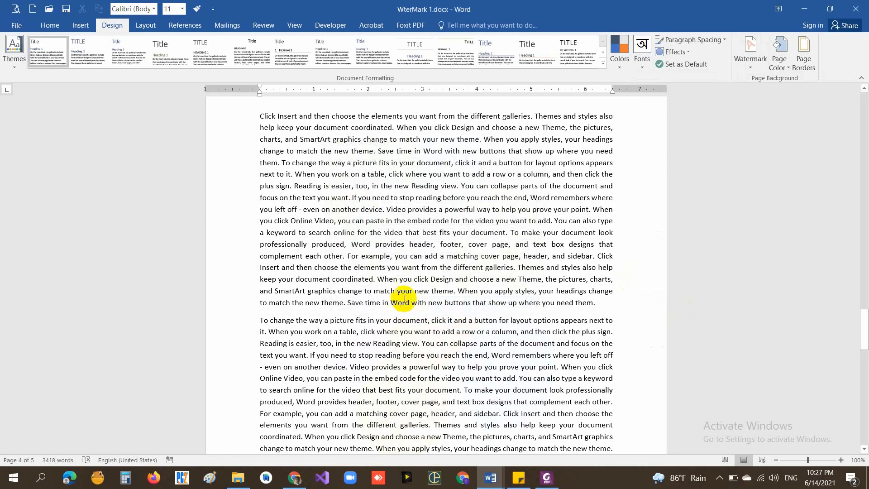
scroll(404, 299, "down", 15)
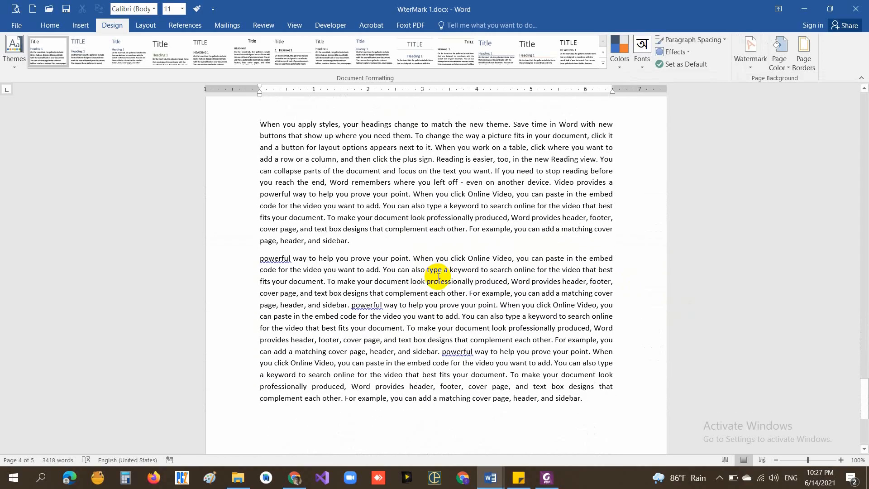
scroll(438, 277, "up", 15)
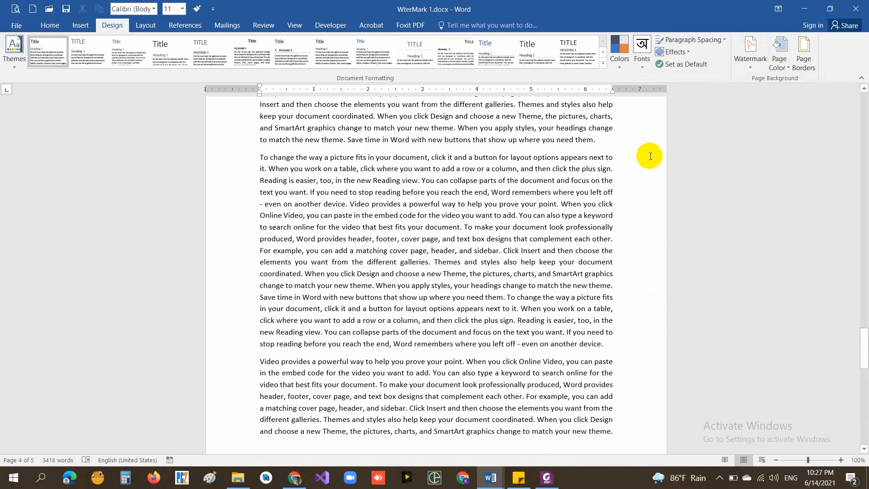